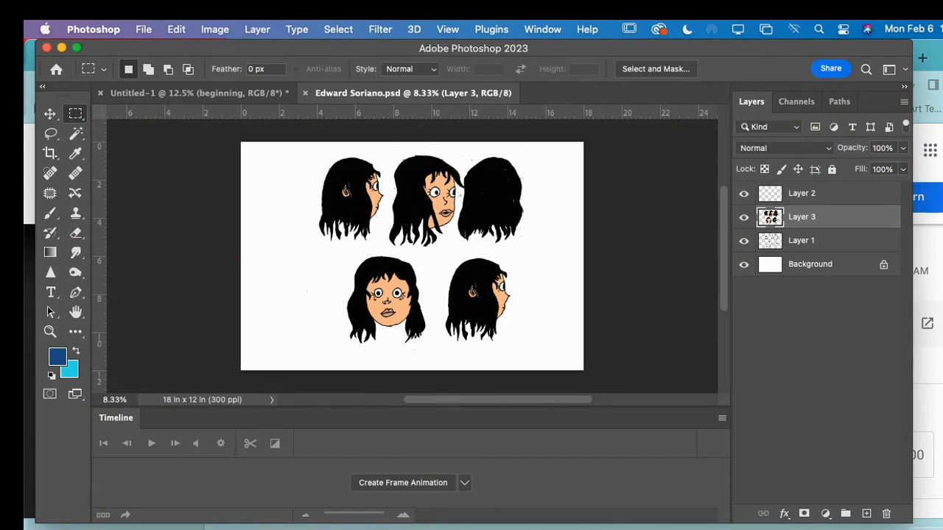
Flatten the head turnaround drawing into a single layer and unlock the resulting background layer
left_click(805, 196)
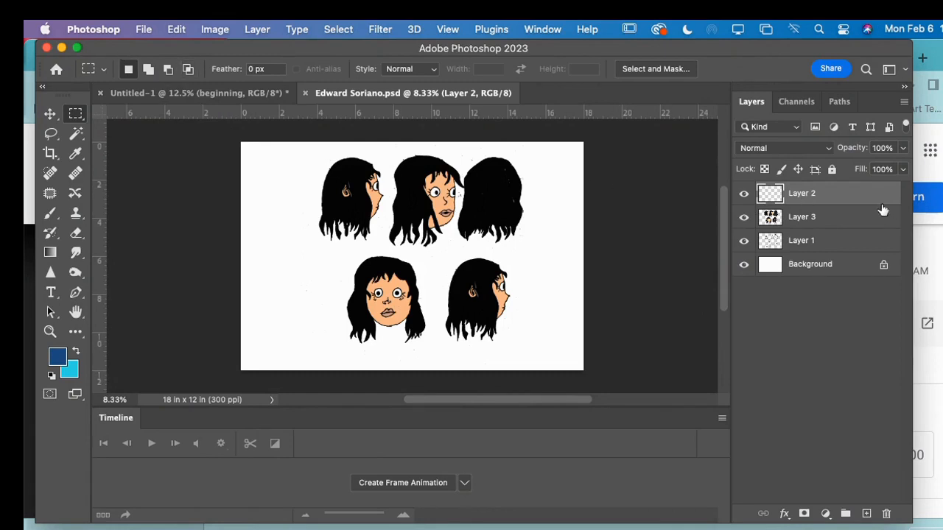
left_click(270, 31)
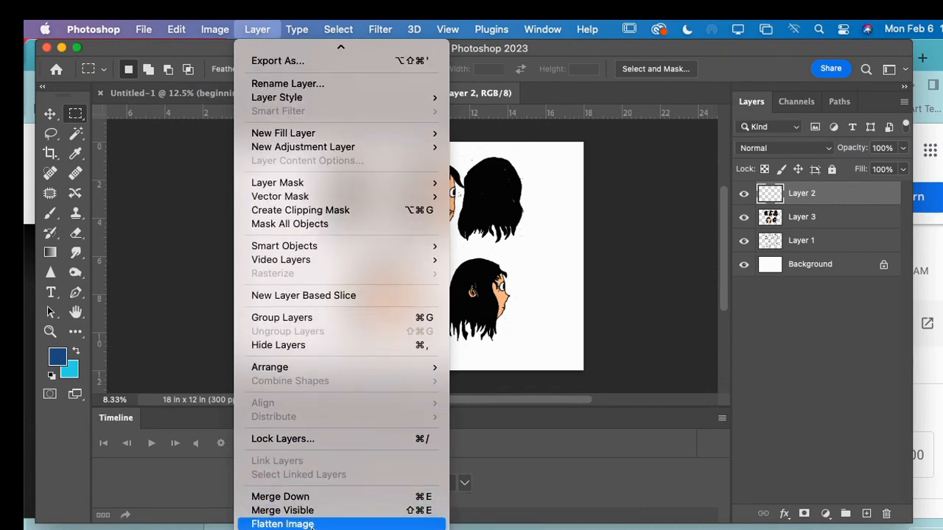
left_click(282, 524)
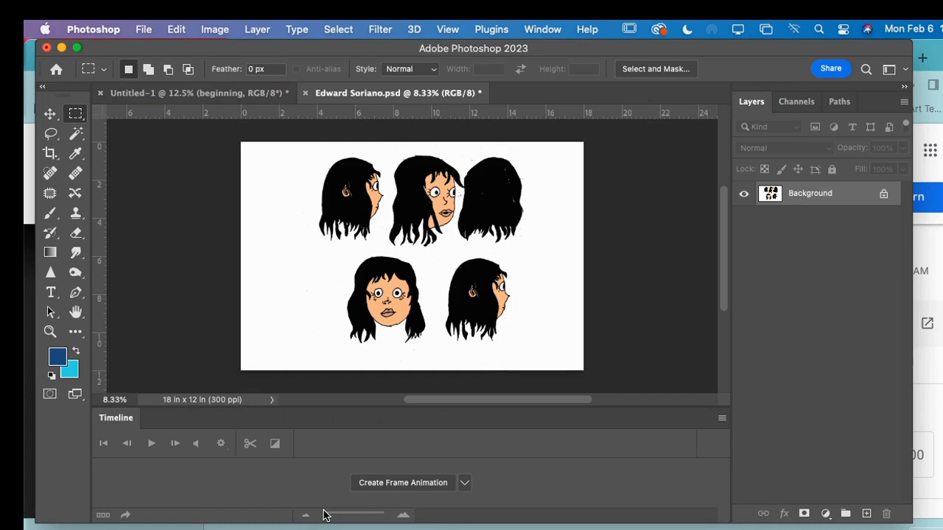
left_click(884, 196)
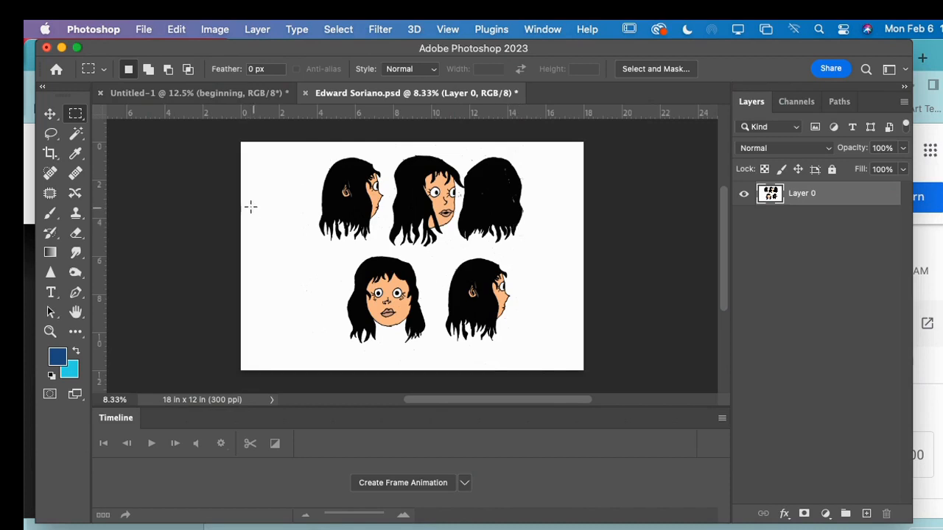
Select the white background around the heads with the Magic Wand at tolerance 32, delete it and deselect
left_click(75, 134)
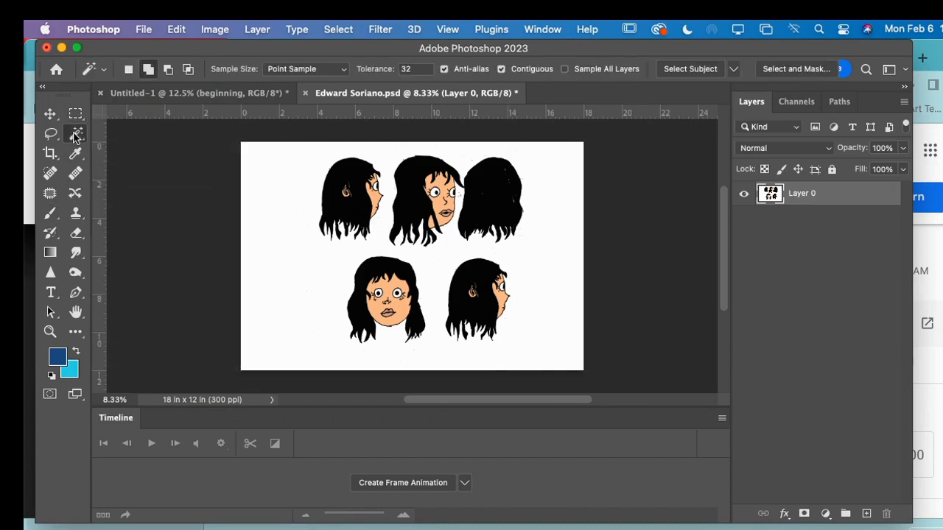
right_click(75, 136)
left_click(123, 138)
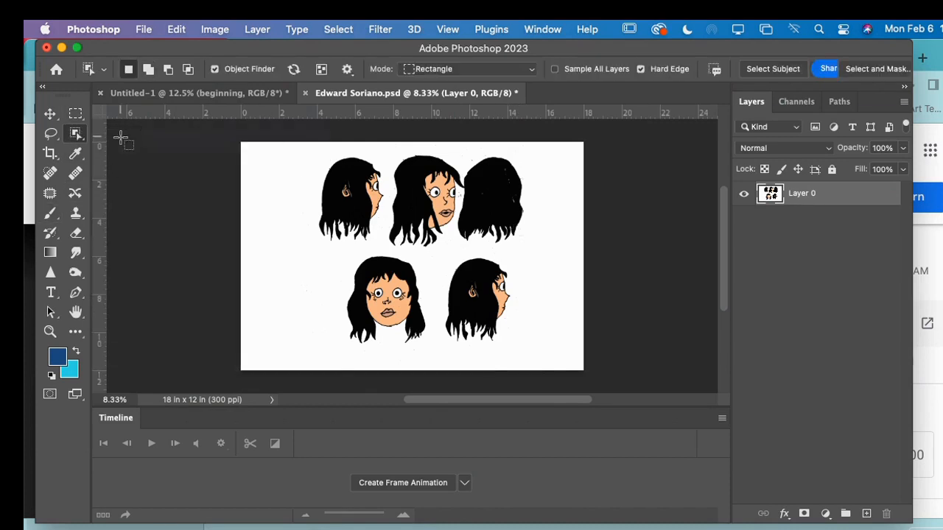
right_click(76, 137)
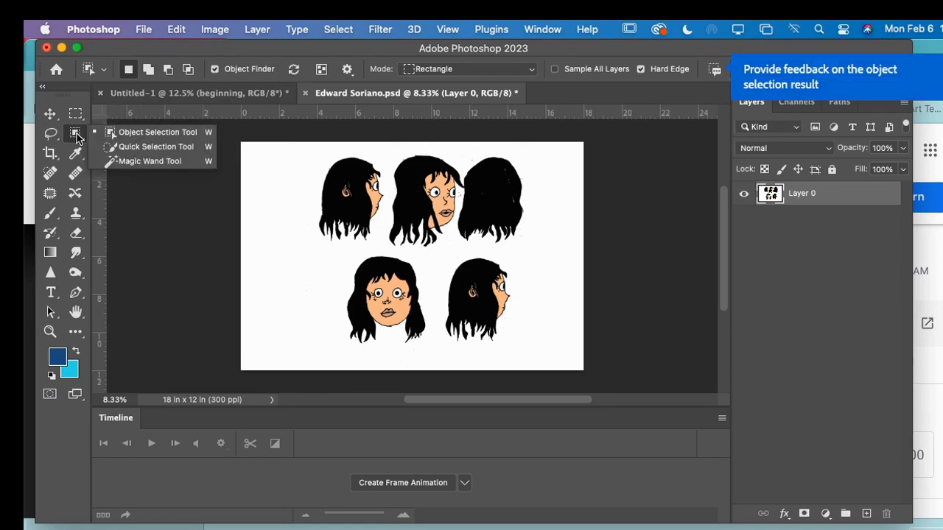
left_click(134, 163)
left_click(291, 186)
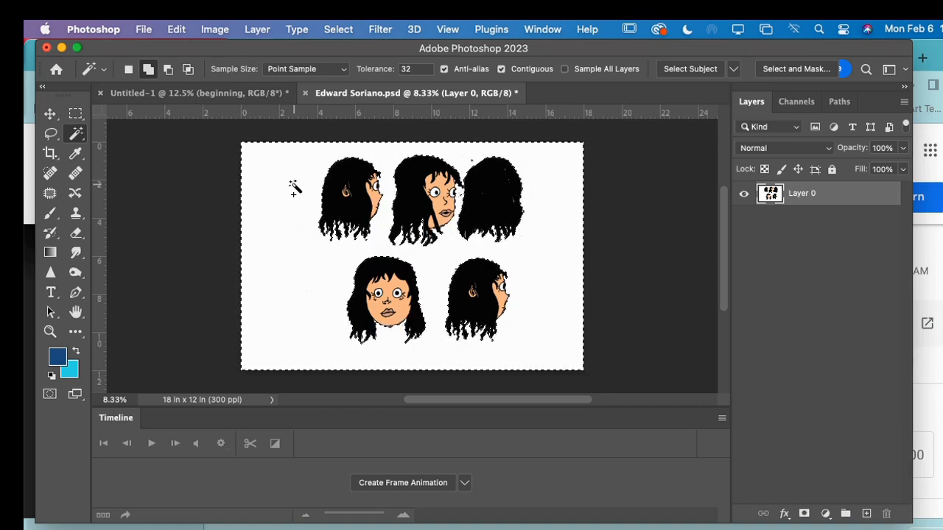
key("Delete")
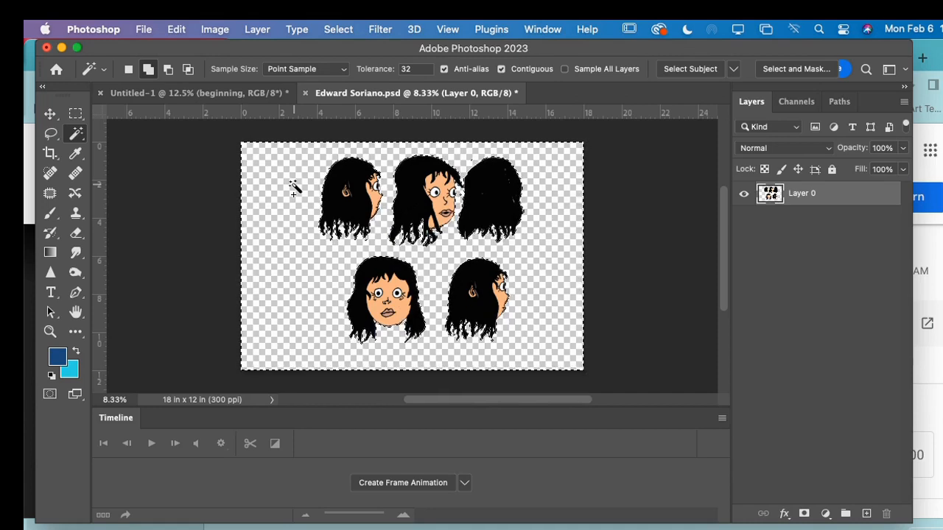
left_click(339, 31)
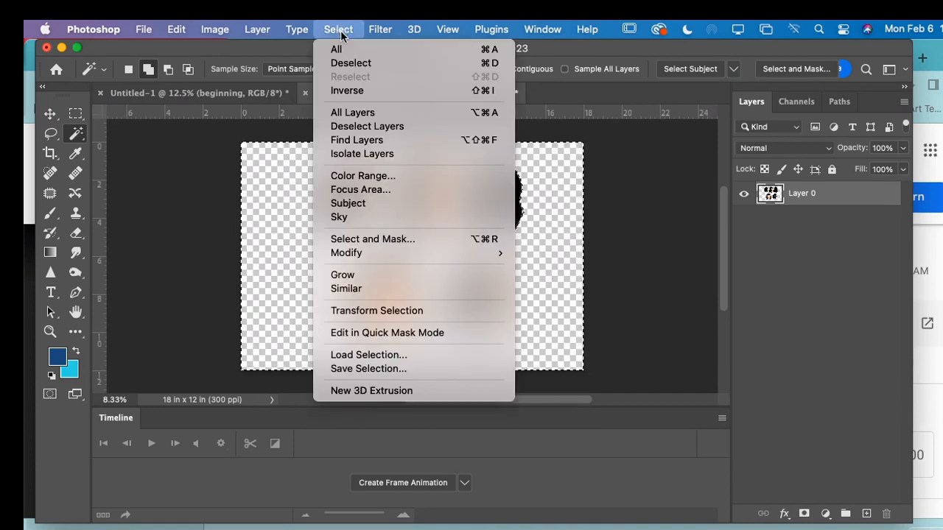
left_click(352, 64)
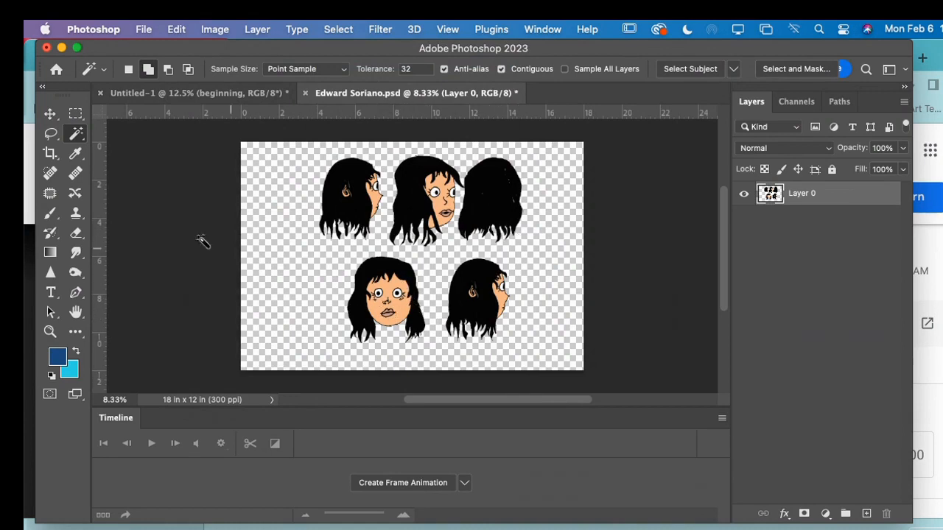
Lasso the front-facing head, cut and paste it onto its own layer, and hide that layer
left_click(51, 135)
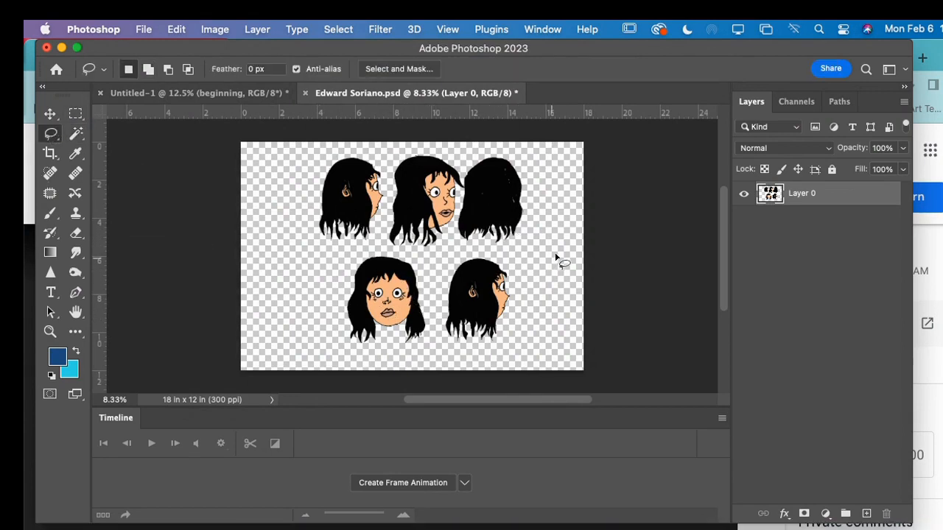
mouse_move(414, 254)
left_mouse_down()
mouse_move(372, 252)
mouse_move(338, 278)
mouse_move(335, 340)
mouse_move(376, 361)
mouse_move(433, 355)
mouse_move(445, 327)
mouse_move(438, 287)
mouse_move(417, 261)
left_mouse_up()
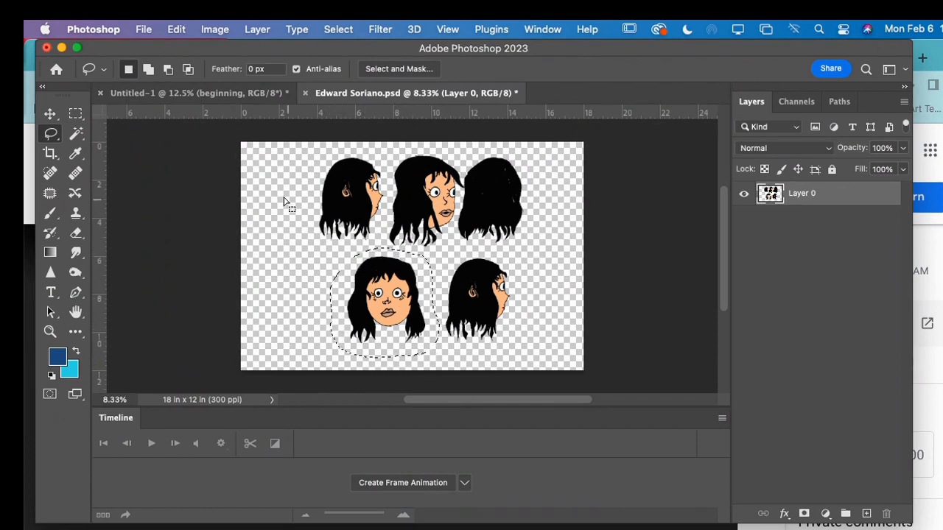
left_click(176, 28)
left_click(184, 120)
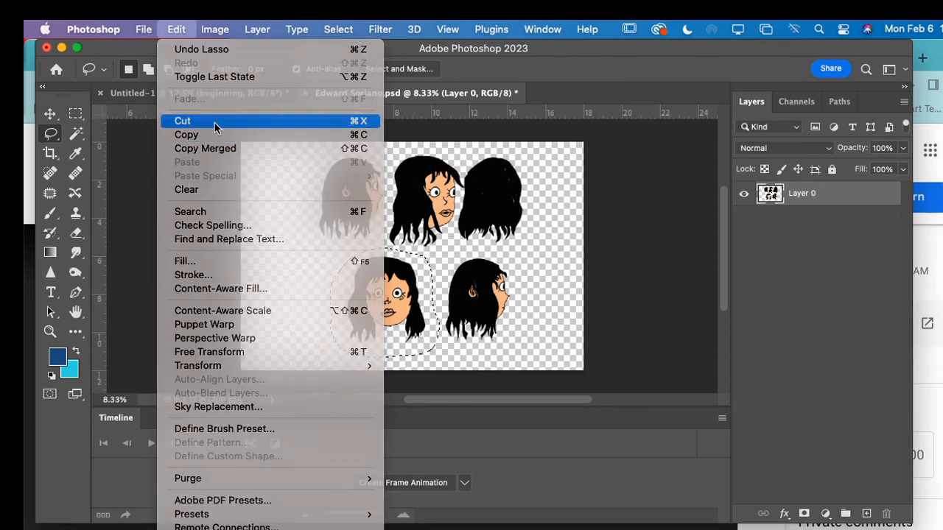
left_click(179, 29)
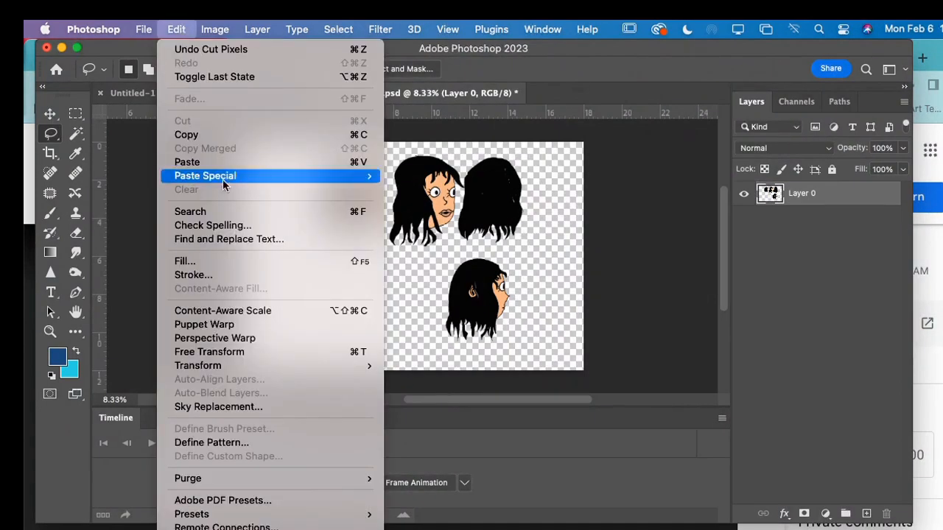
left_click(212, 162)
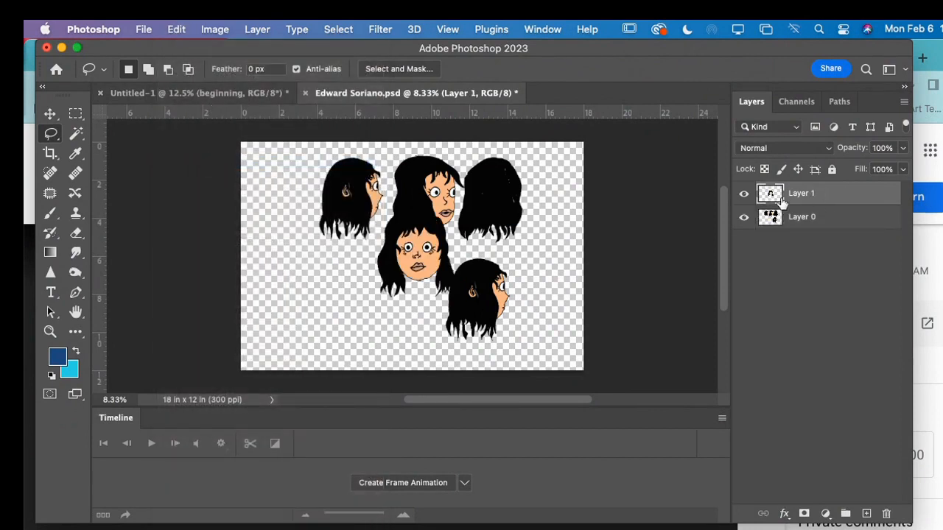
left_click(744, 195)
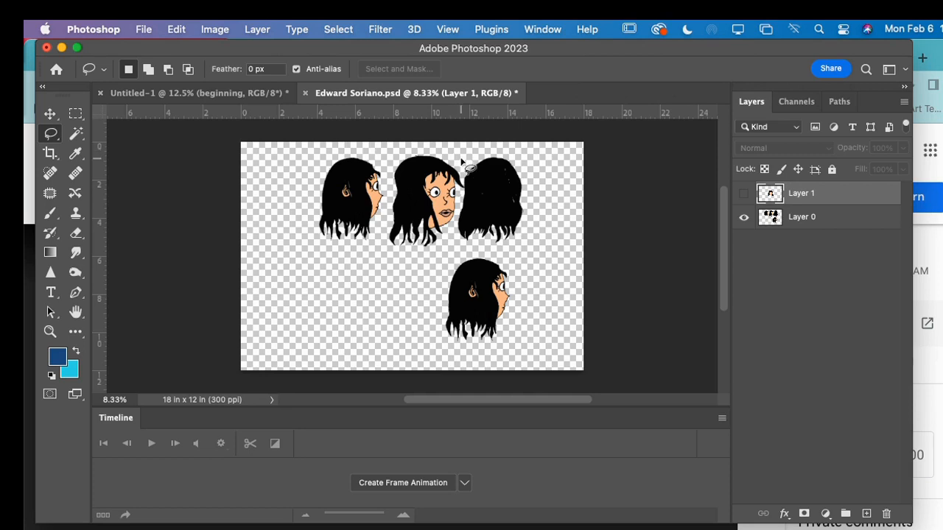
Lasso the three-quarter view head, cut it from Layer 0 and paste it onto its own layer
mouse_move(444, 151)
left_mouse_down()
mouse_move(465, 186)
mouse_move(450, 238)
mouse_move(417, 260)
mouse_move(388, 260)
mouse_move(390, 164)
mouse_move(412, 147)
mouse_move(445, 153)
left_mouse_up()
left_click(175, 31)
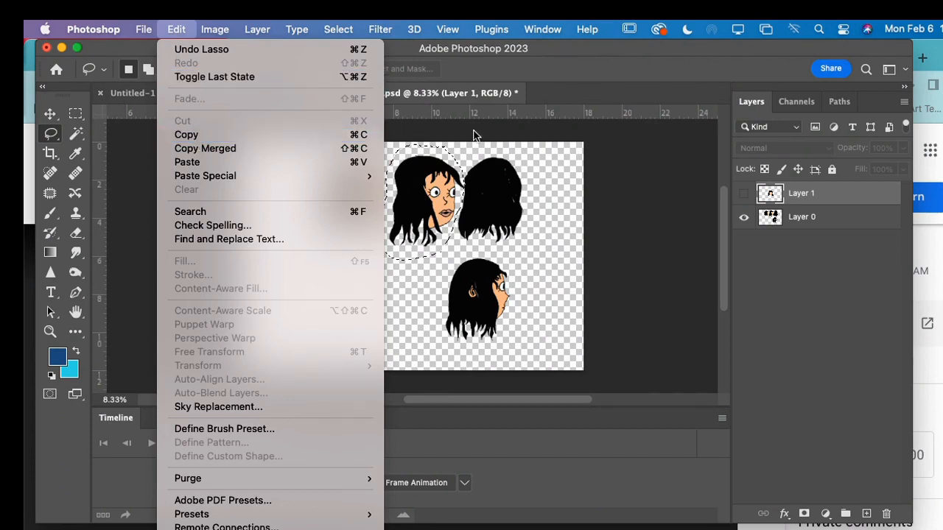
left_click(803, 221)
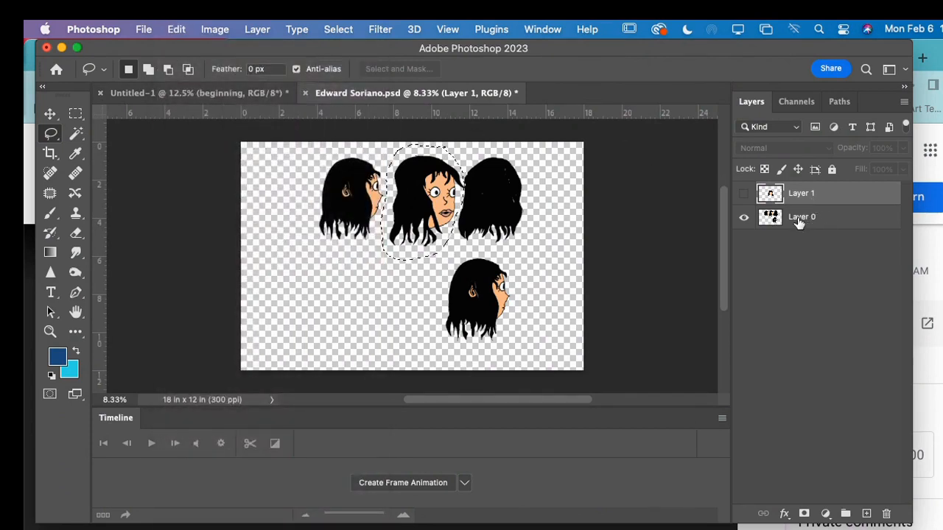
left_click(801, 220)
left_click(177, 31)
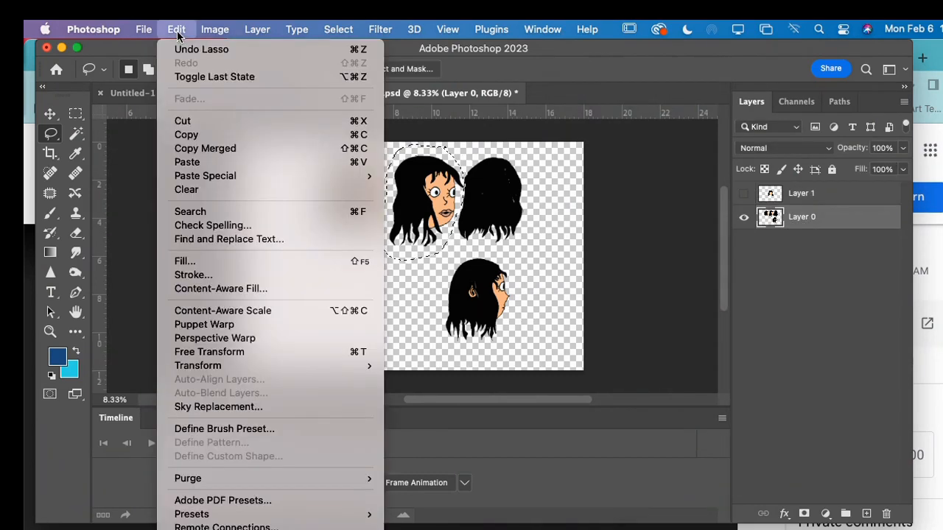
left_click(185, 122)
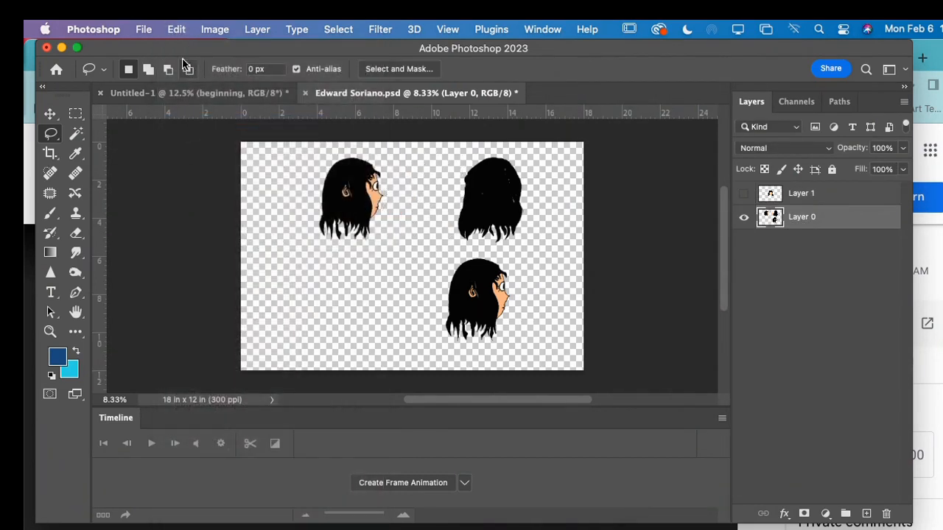
left_click(179, 30)
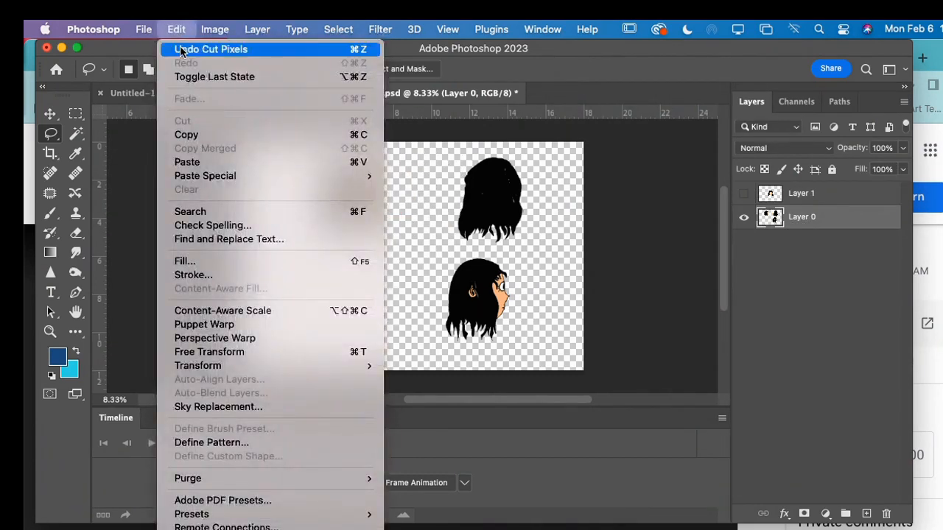
left_click(212, 164)
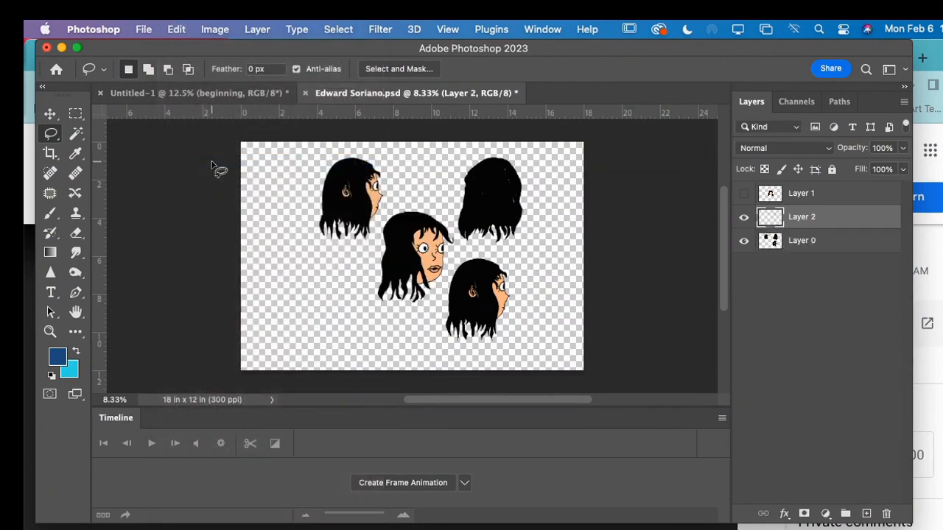
Move the three-quarter head's layer to the top of the layer stack and hide it
left_click_drag(825, 219, 824, 190)
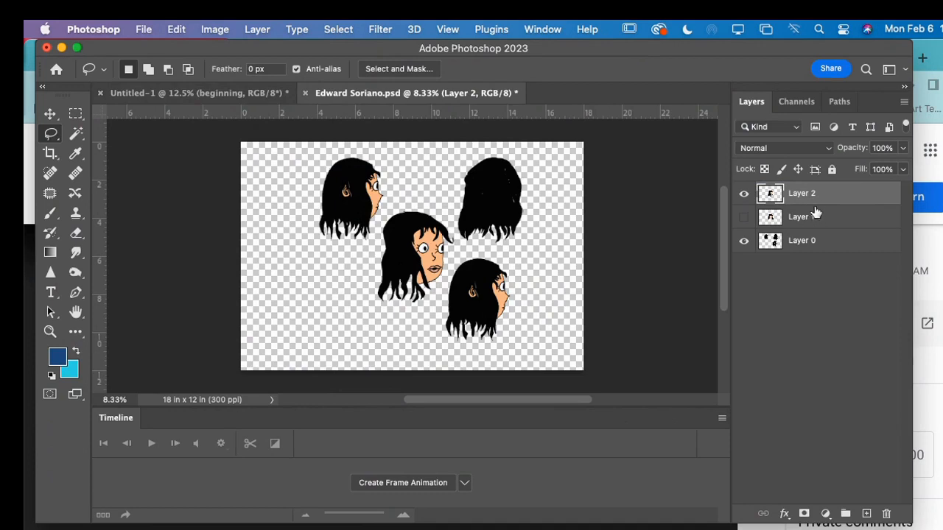
left_click(745, 193)
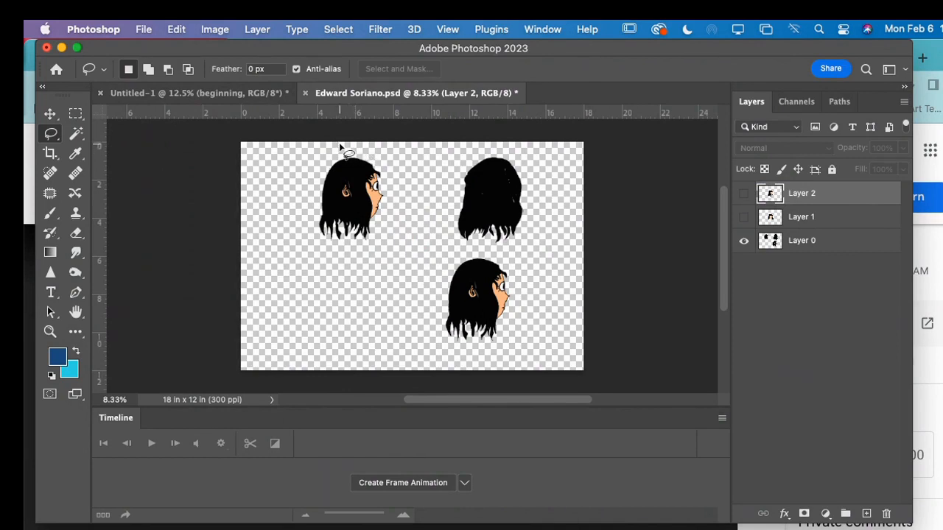
Cut the upper side-profile head from Layer 0, paste it onto its own layer above Layer 2, and hide that layer
left_click(794, 243)
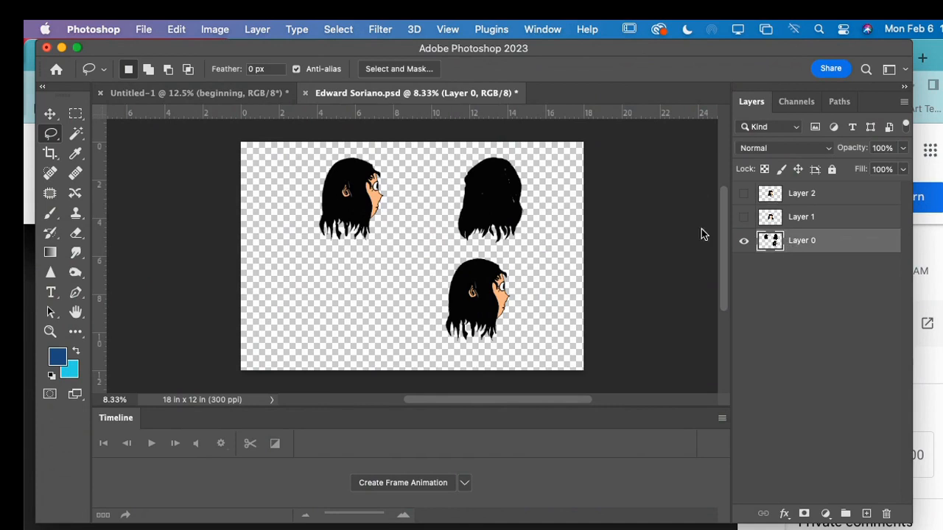
mouse_move(357, 147)
left_mouse_down()
mouse_move(380, 150)
mouse_move(398, 168)
mouse_move(392, 230)
mouse_move(378, 255)
mouse_move(327, 256)
mouse_move(300, 238)
mouse_move(300, 156)
mouse_move(362, 153)
left_mouse_up()
left_click(177, 29)
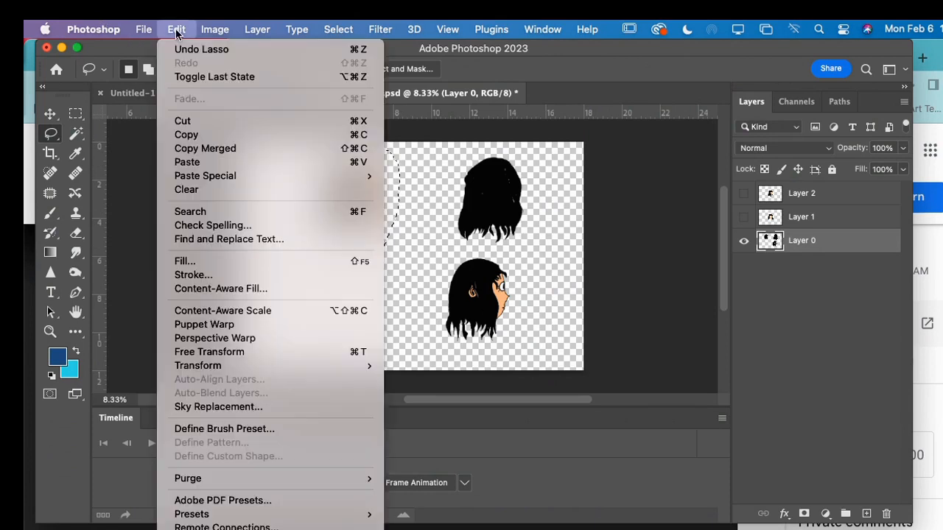
left_click(187, 121)
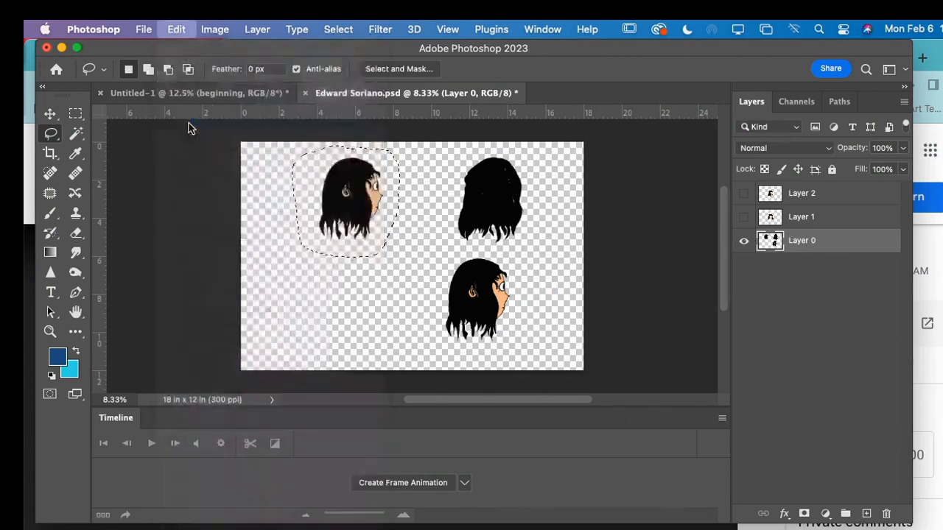
left_click(825, 195)
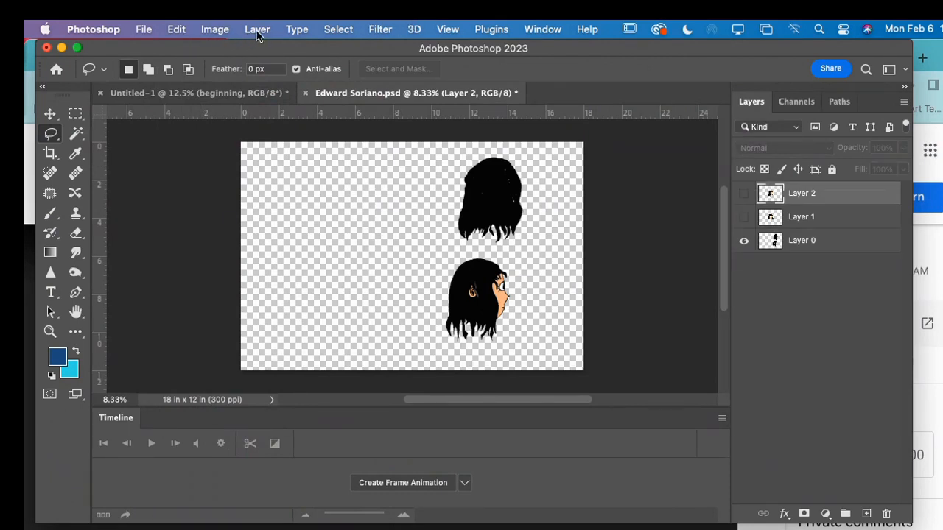
left_click(175, 30)
left_click(231, 163)
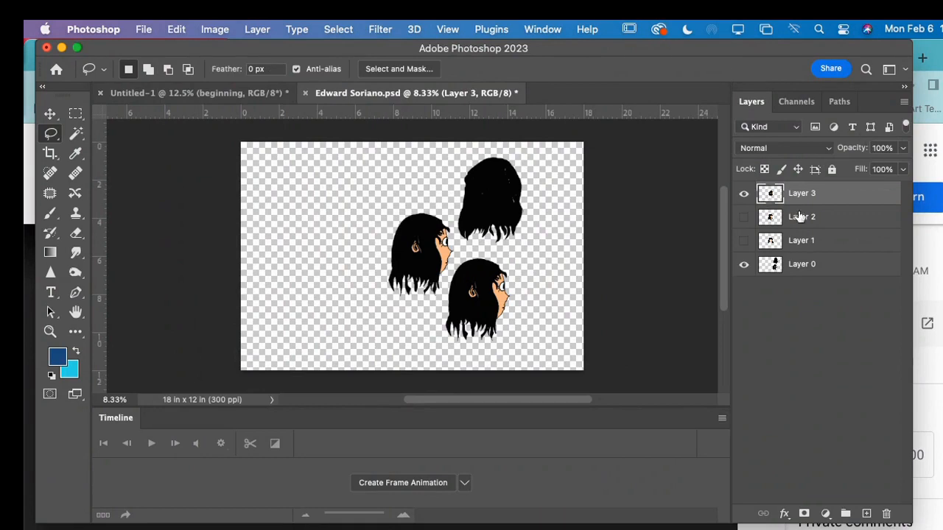
left_click(745, 198)
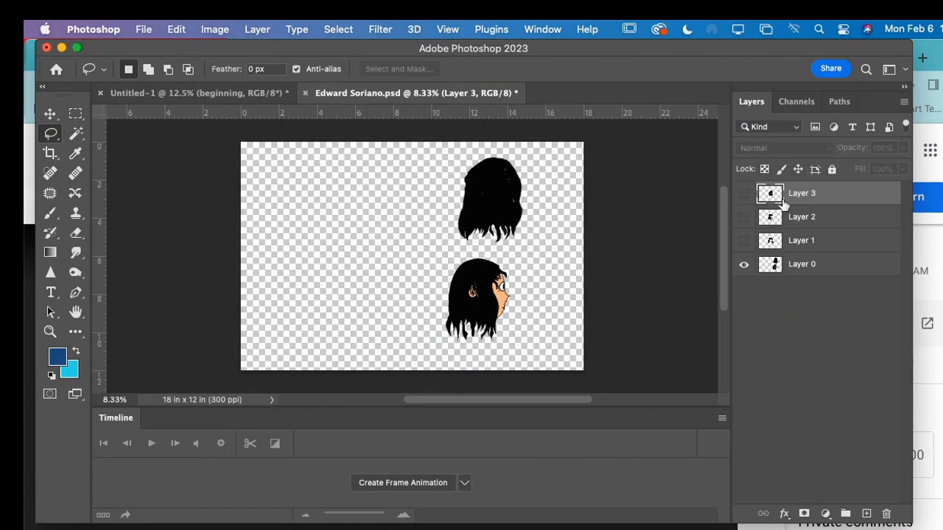
Lasso the back-view head on Layer 0, cut and paste it onto its own layer above Layer 3, and hide that layer
left_click(802, 267)
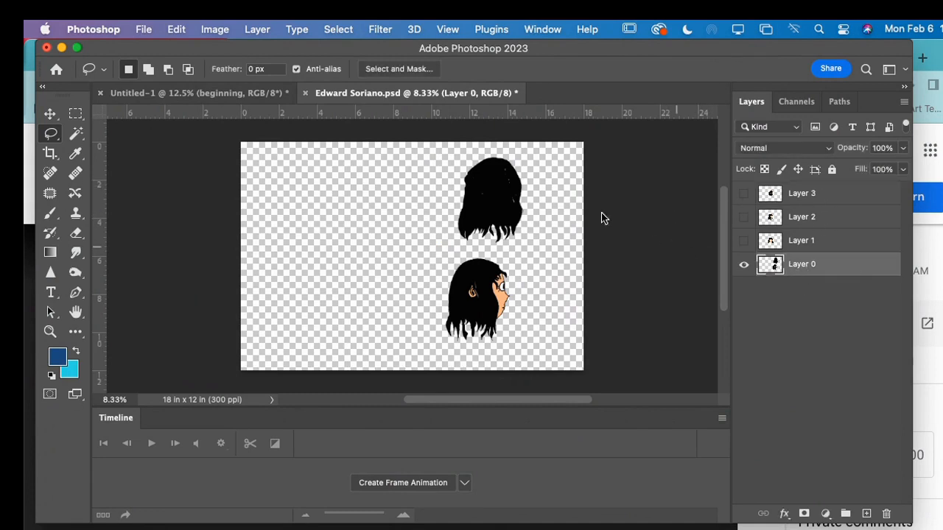
mouse_move(526, 156)
left_mouse_down()
mouse_move(494, 146)
mouse_move(453, 159)
mouse_move(437, 205)
mouse_move(442, 239)
mouse_move(453, 250)
mouse_move(530, 242)
left_mouse_up()
left_click_drag(539, 179, 524, 155)
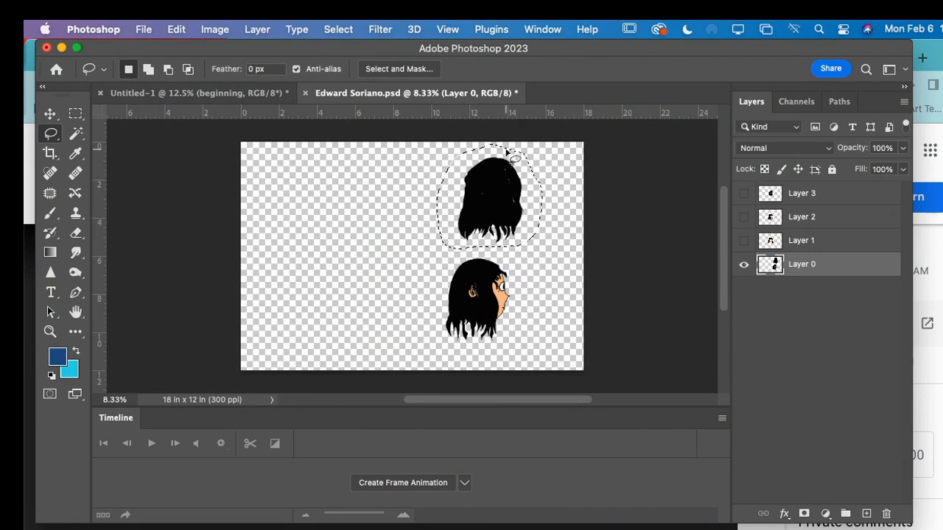
left_click(176, 30)
left_click(197, 123)
left_click(859, 199)
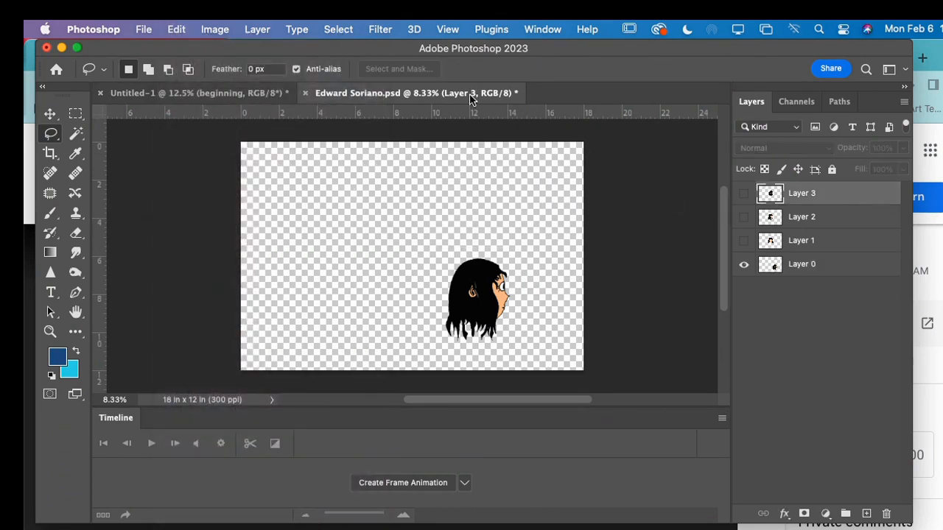
left_click(178, 31)
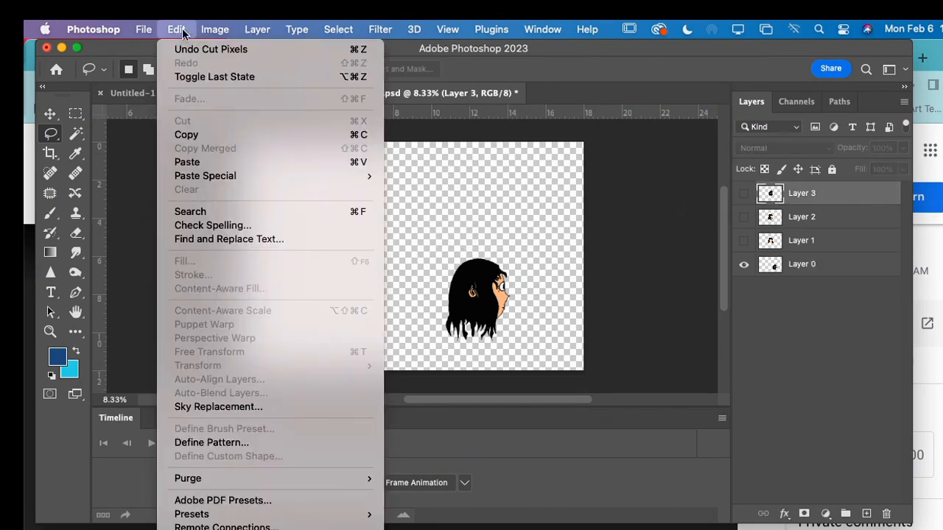
left_click(182, 163)
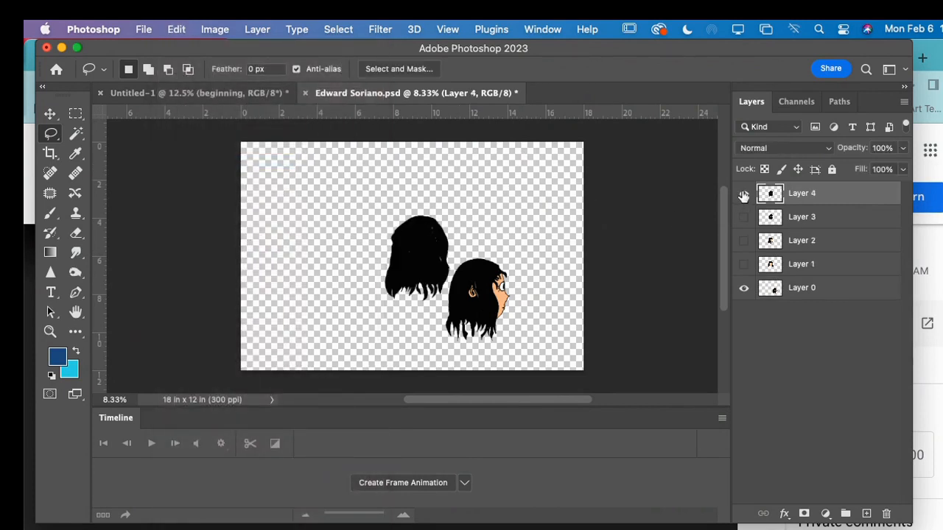
left_click(744, 194)
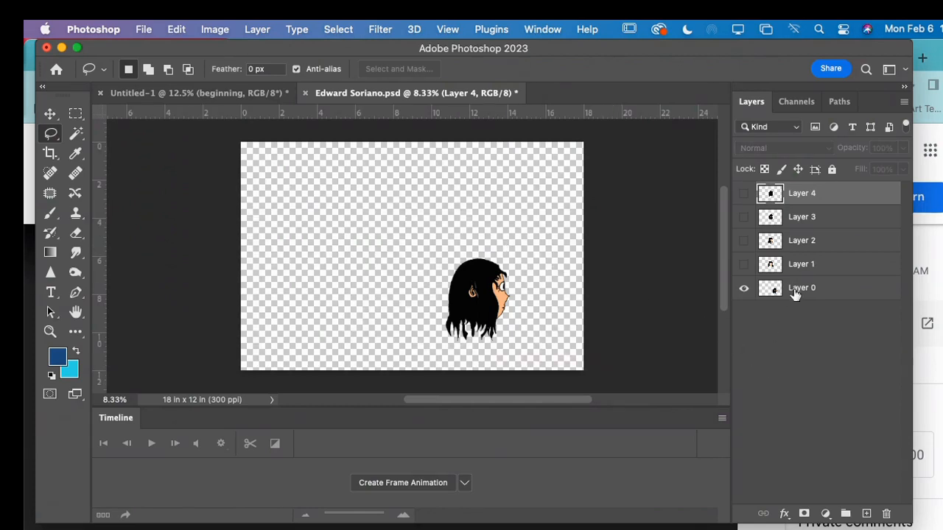
Briefly show Layers 2 and 3 to check their heads, and hide both again
left_click(744, 240)
left_click(744, 218)
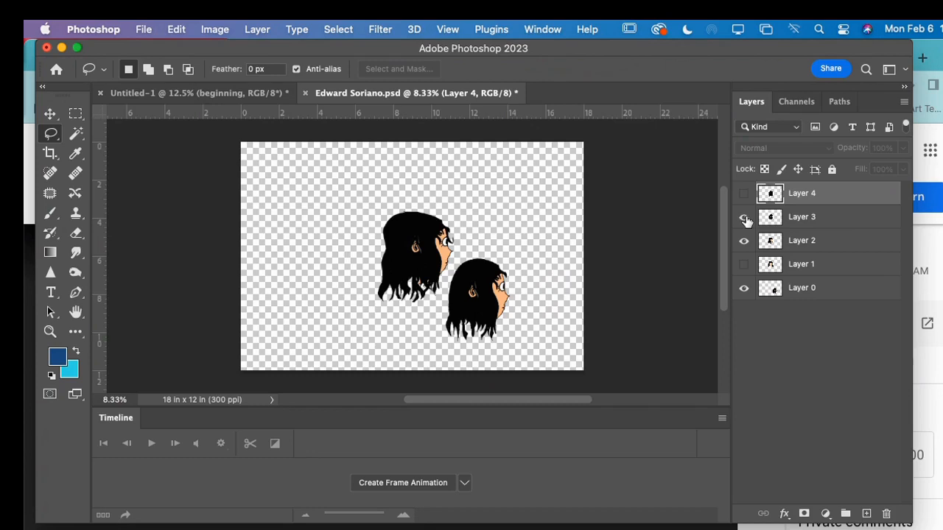
left_click(744, 218)
left_click(744, 240)
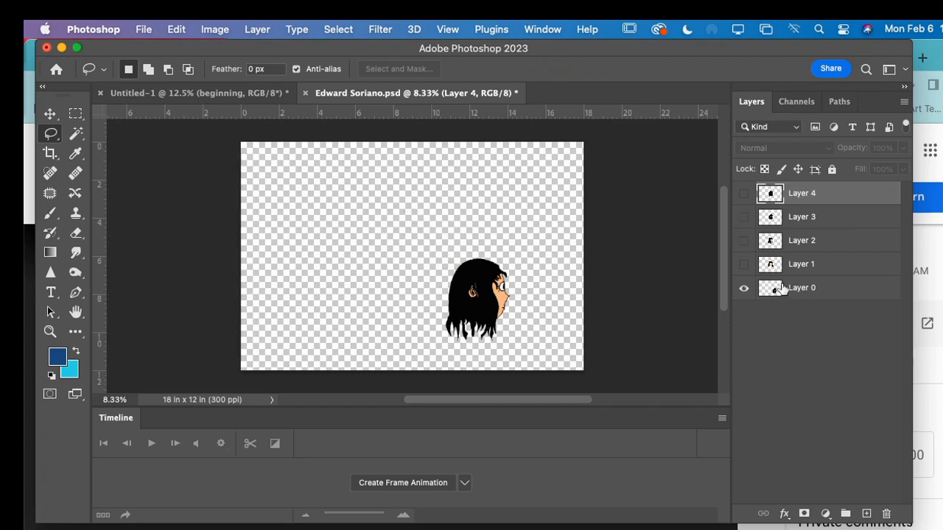
Flip the remaining side-profile head on Layer 0 horizontally
left_click(794, 290)
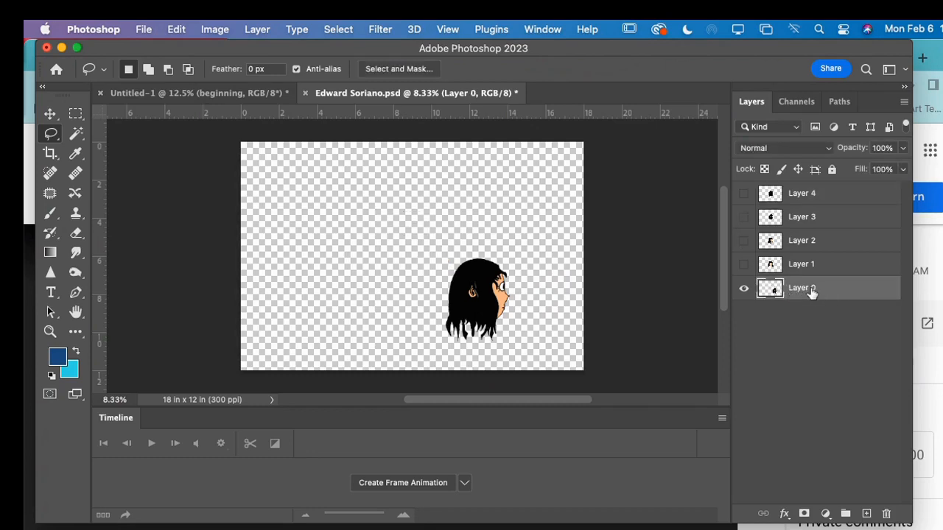
left_click(176, 30)
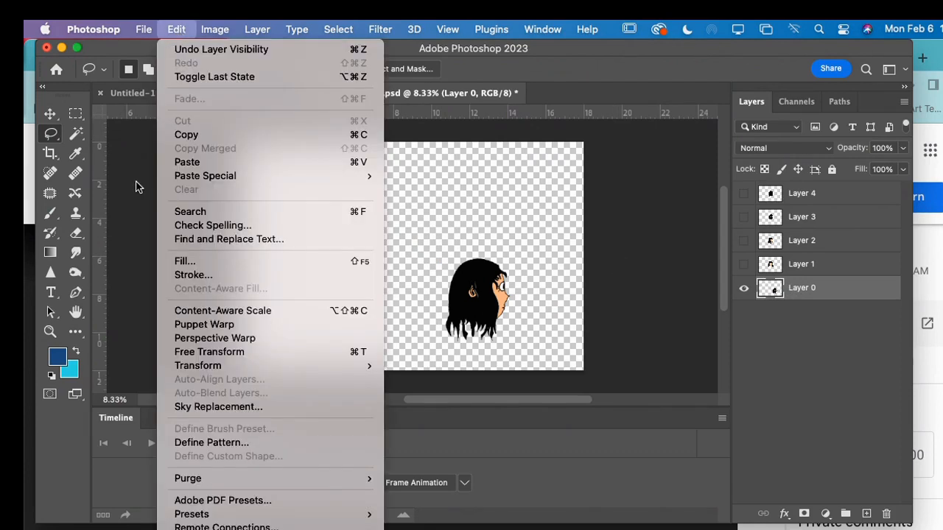
mouse_move(230, 368)
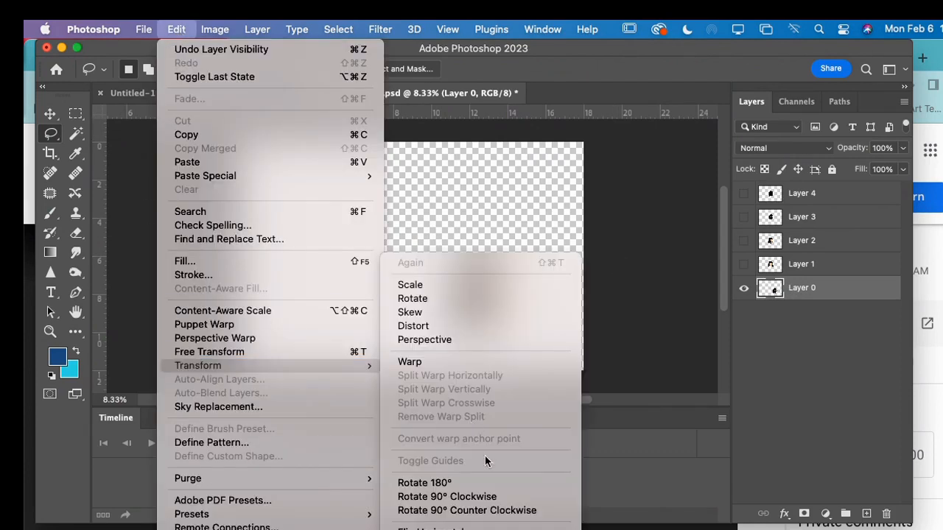
left_click(464, 527)
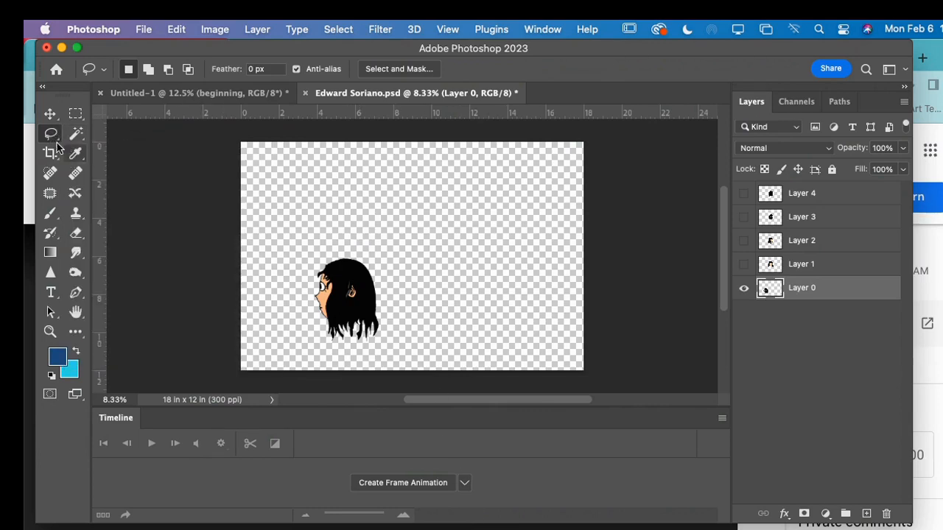
Lasso the flipped profile head, cut it from Layer 0 and paste it onto its own layer above Layer 4
mouse_move(306, 244)
left_mouse_down()
mouse_move(387, 262)
mouse_move(395, 318)
mouse_move(392, 344)
mouse_move(315, 341)
left_mouse_up()
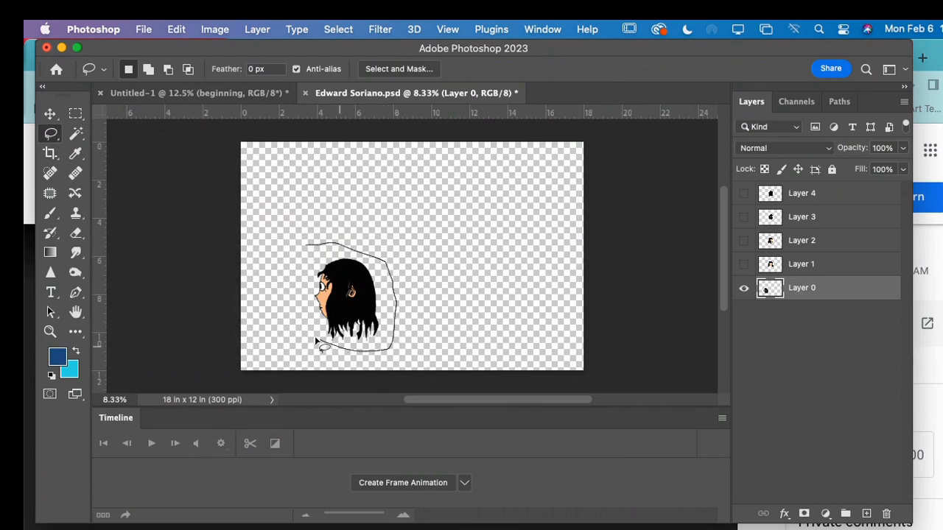
left_click_drag(292, 277, 305, 245)
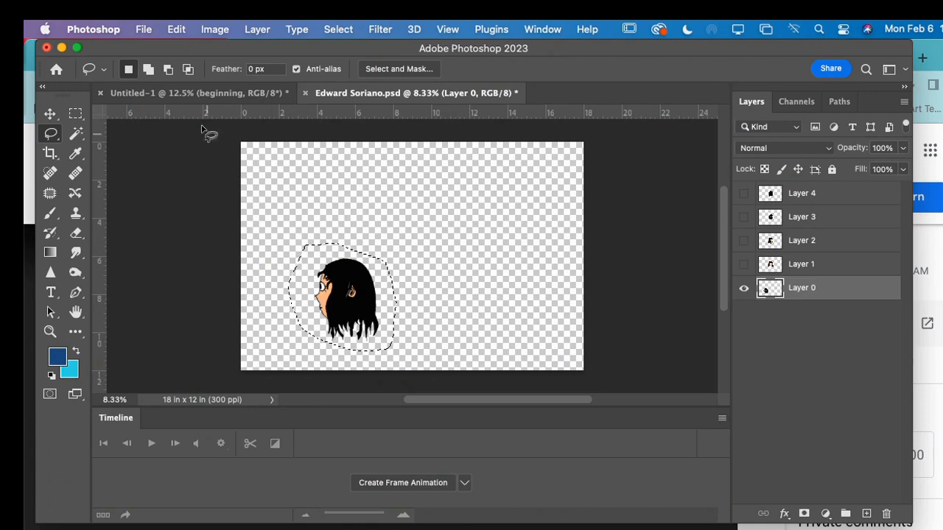
left_click(173, 30)
left_click(184, 121)
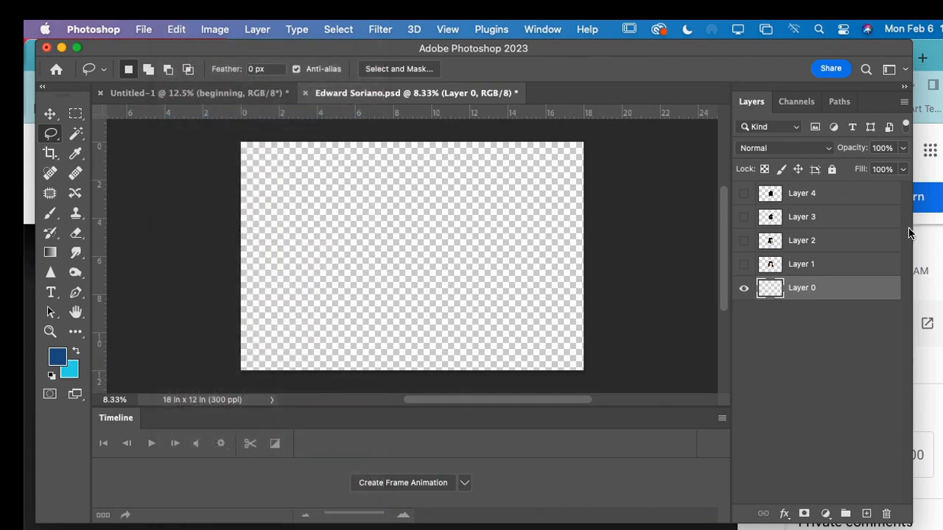
left_click(849, 196)
left_click(171, 31)
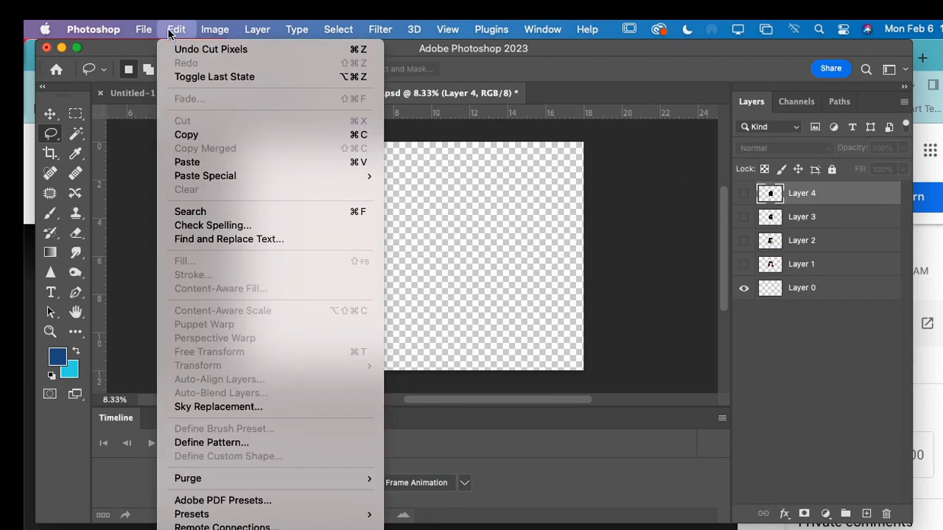
left_click(187, 162)
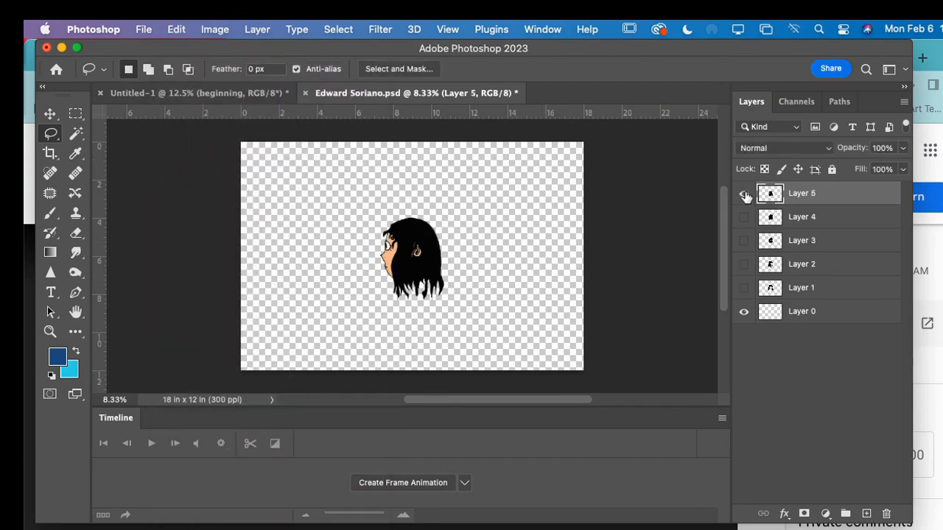
Check the front-facing head on Layer 1, hide Layers 5 and 1, and show the three-quarter head on Layer 2
left_click(744, 288)
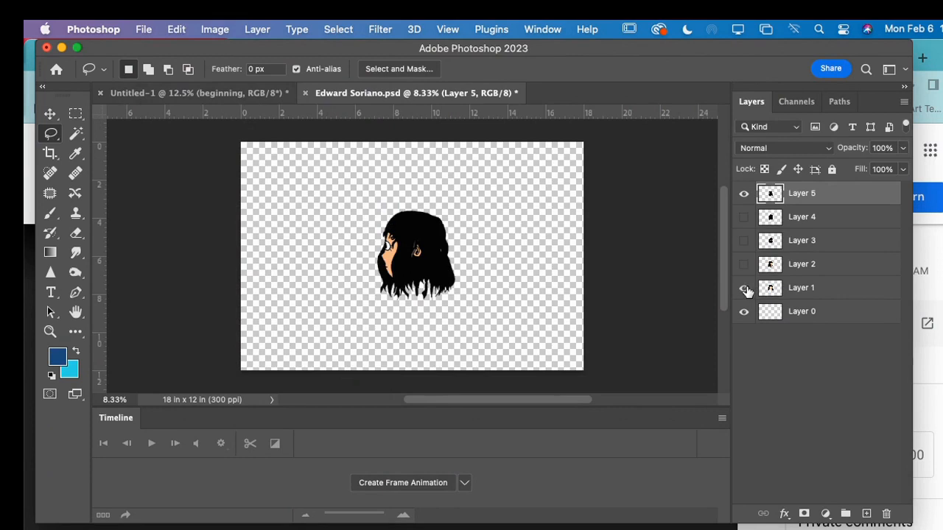
left_click(744, 193)
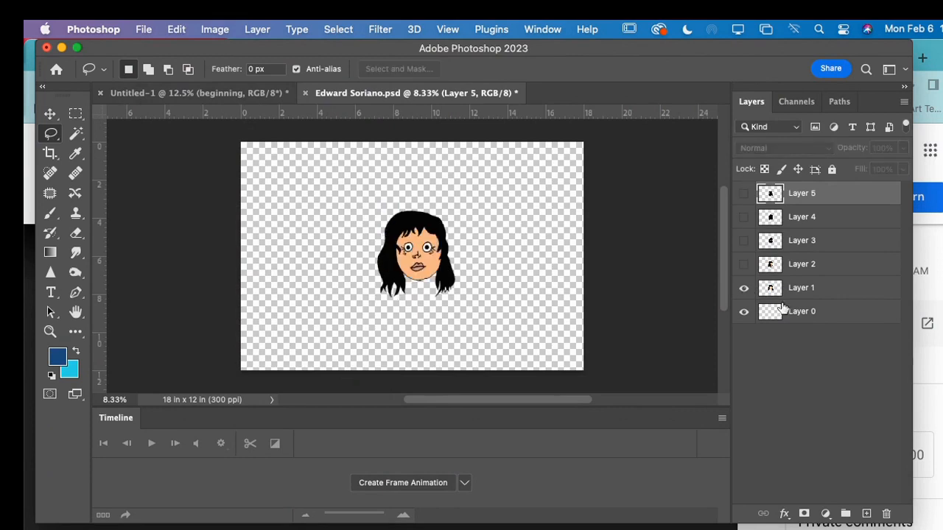
left_click(744, 264)
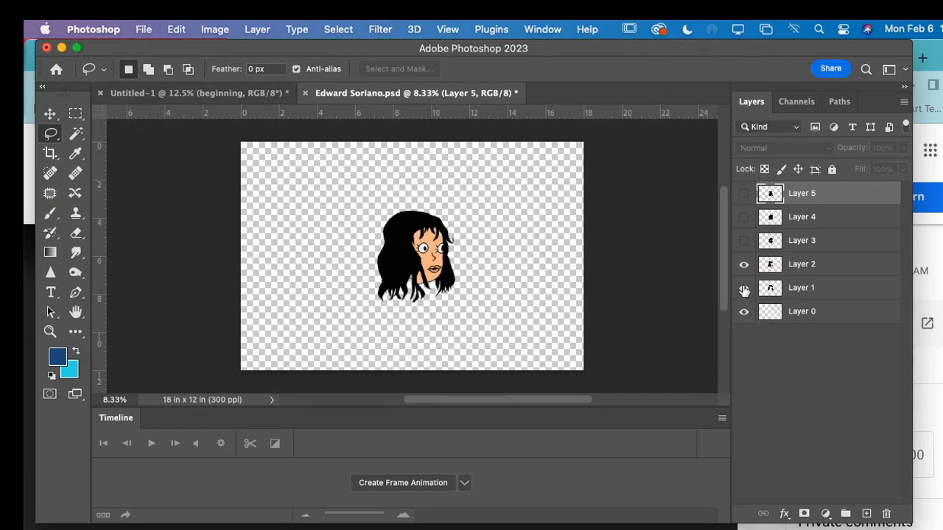
left_click(743, 288)
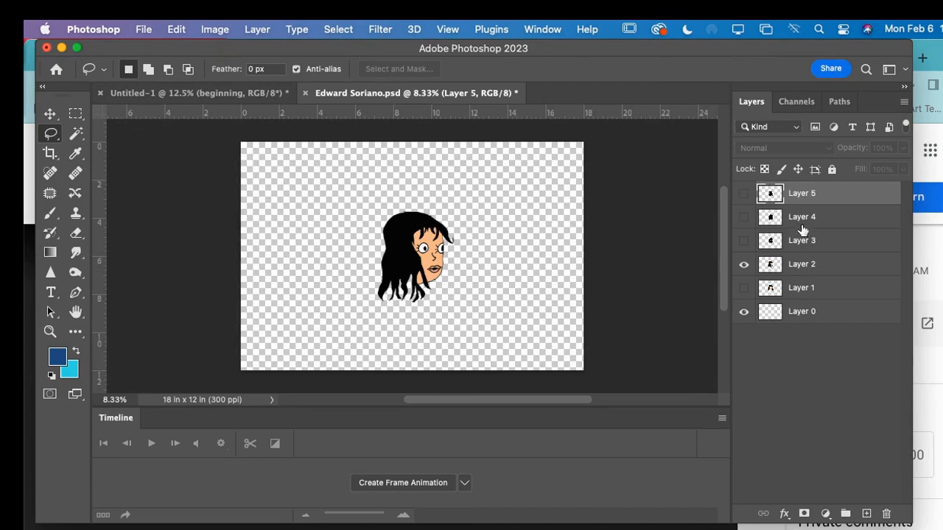
Duplicate the three-quarter head's Layer 2 under the name Layer 6
left_click(788, 265)
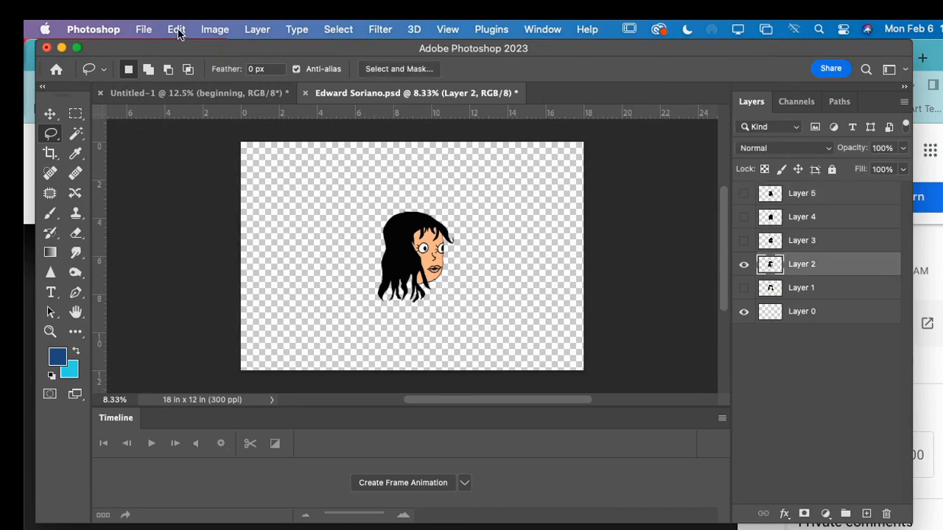
left_click(257, 29)
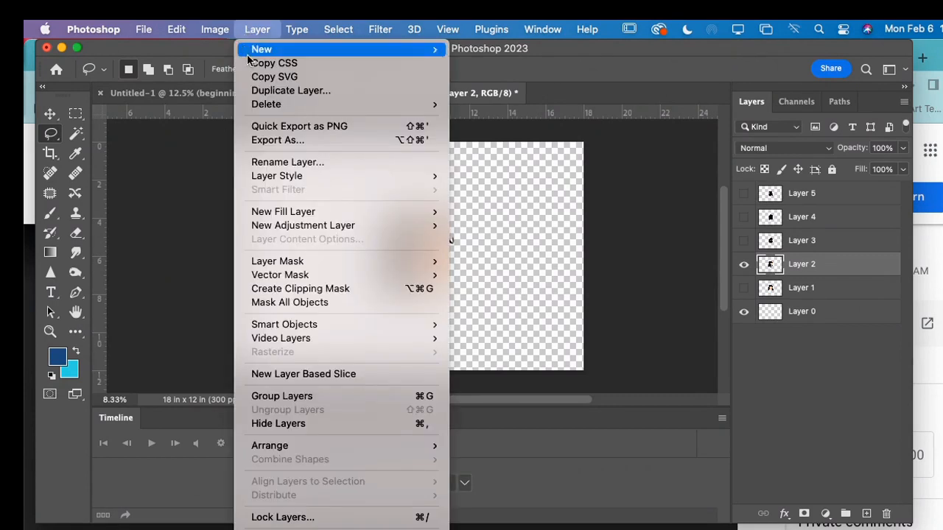
left_click(269, 90)
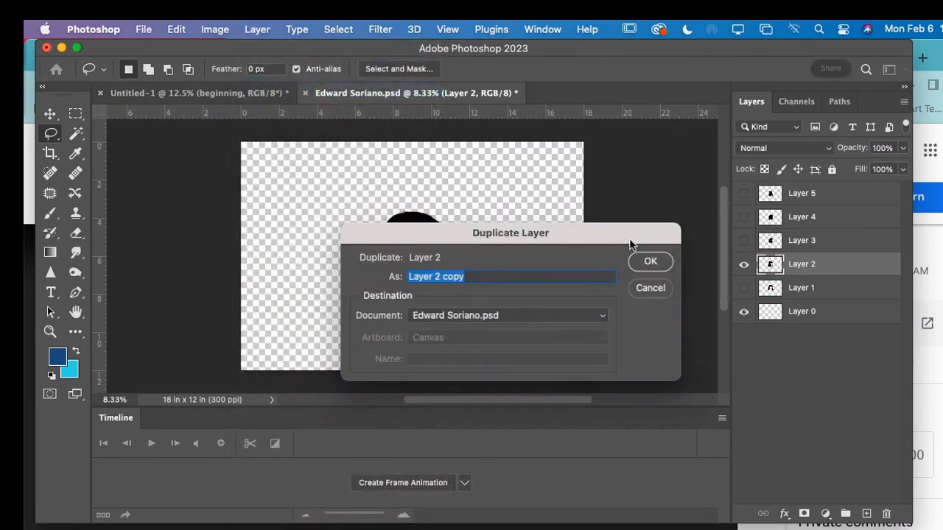
left_click(487, 278)
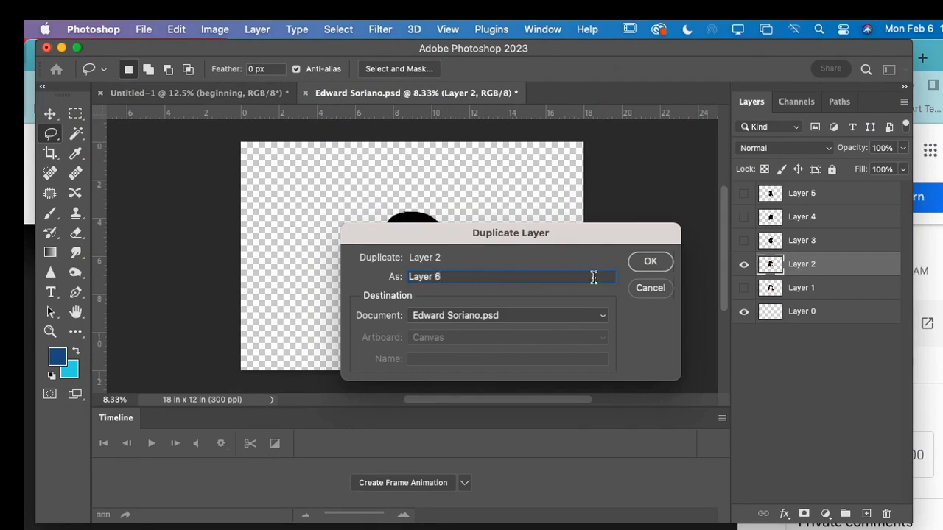
left_click(653, 261)
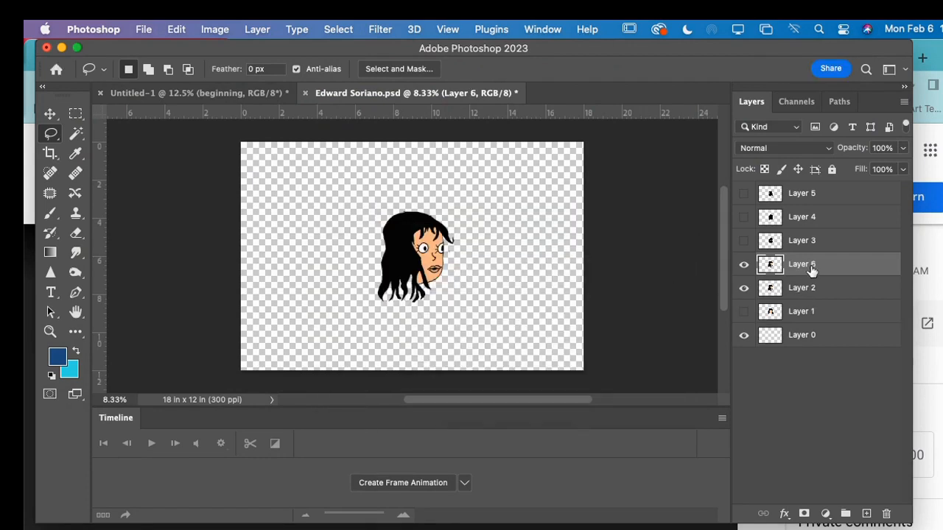
Flip the duplicated three-quarter head on Layer 6 horizontally
left_click(177, 29)
mouse_move(372, 366)
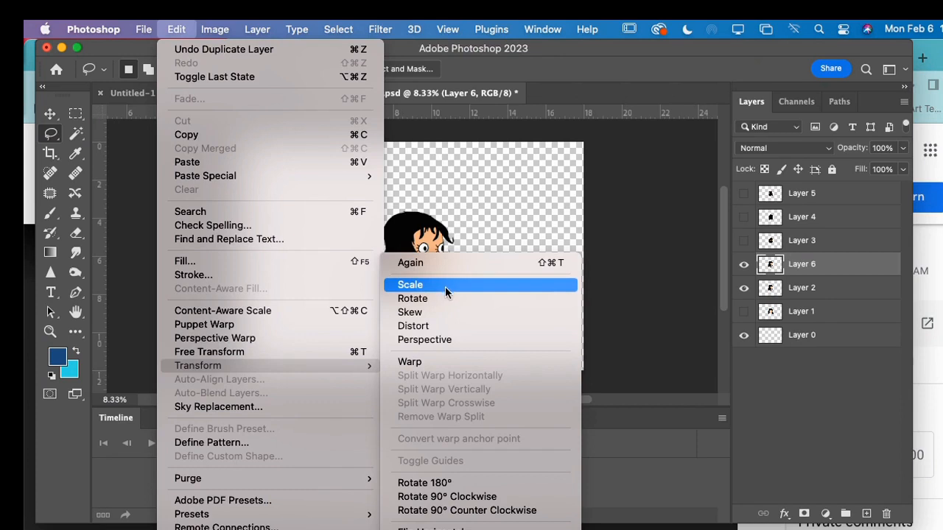
left_click(435, 528)
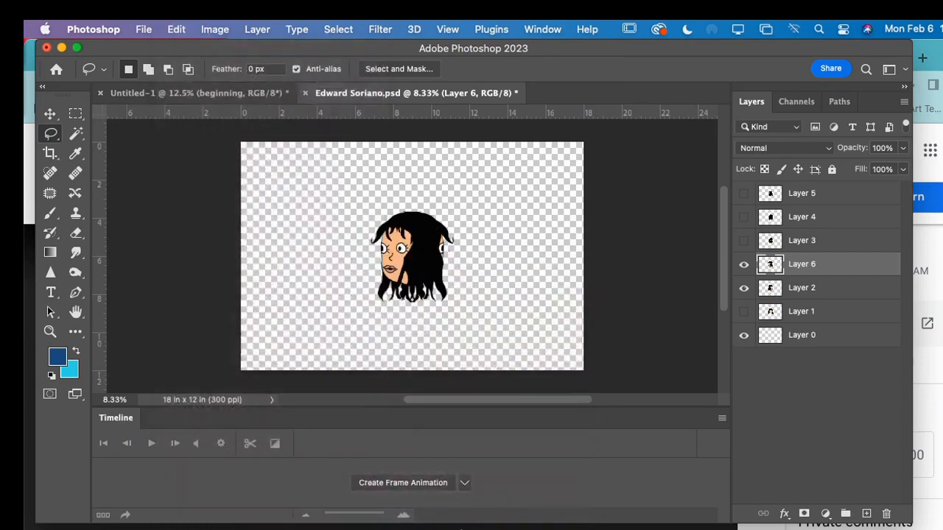
Move Layer 6 to the top of the layer stack and hide both Layer 2 and Layer 6
left_click_drag(811, 270, 800, 193)
left_click(744, 288)
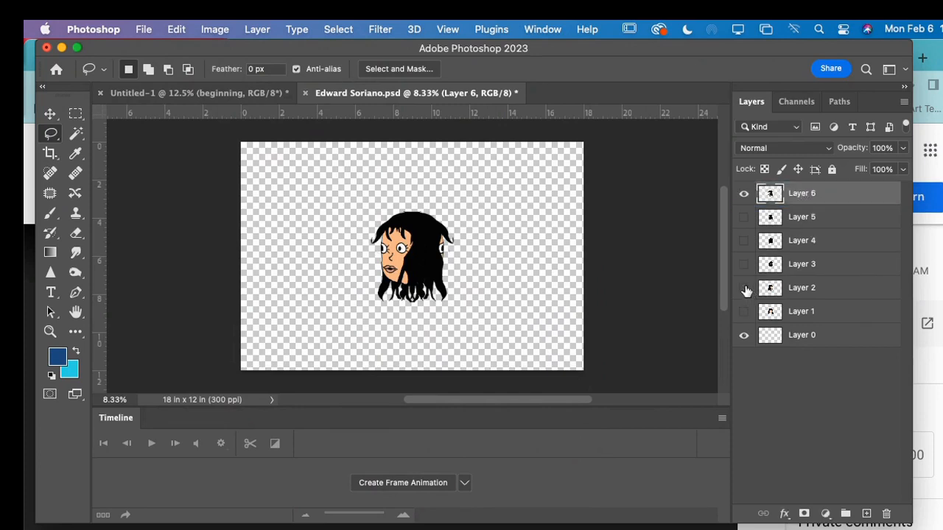
left_click(743, 193)
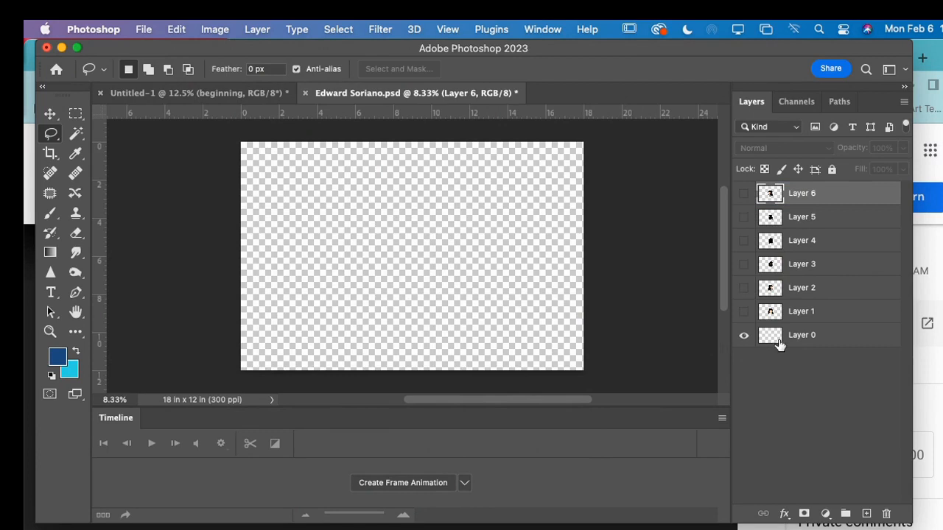
Delete the empty Layer 0
left_click(779, 343)
right_click(810, 338)
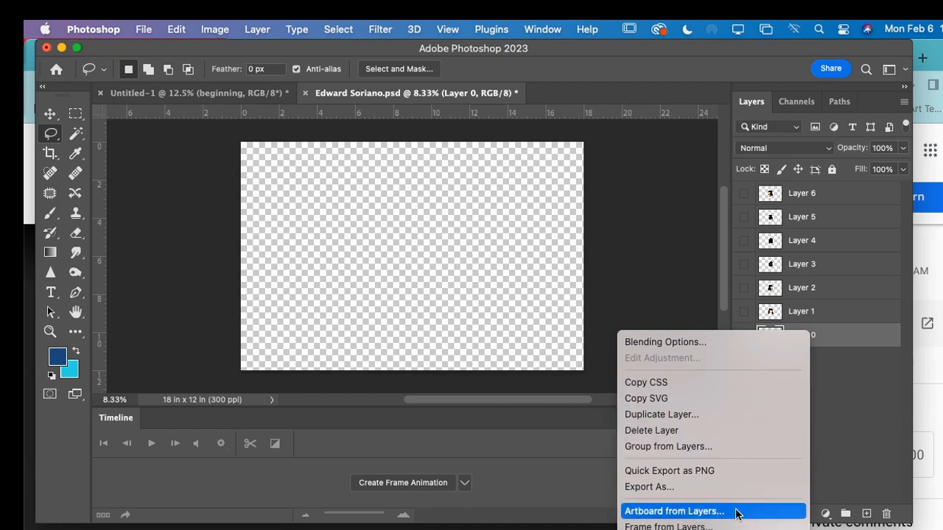
left_click(729, 430)
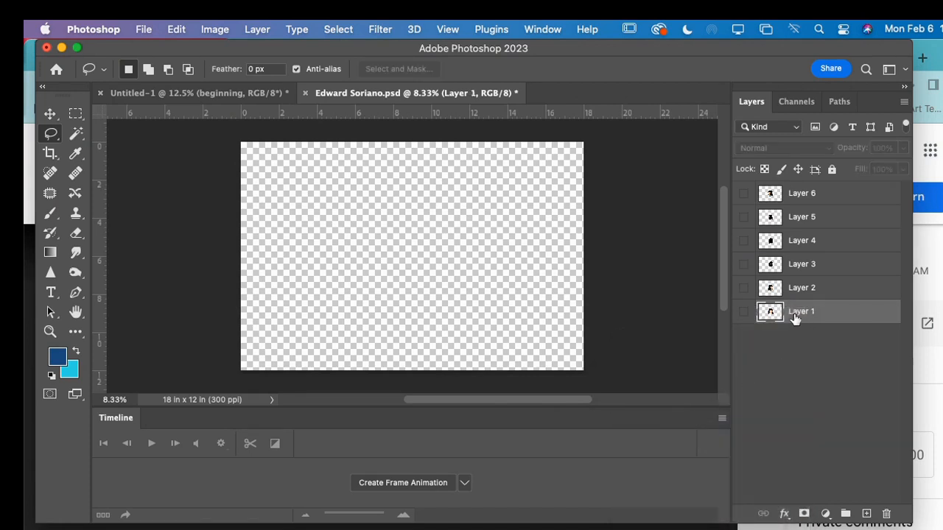
Preview each head view on its own, showing and hiding the layers one by one from Layer 1 up to Layer 6
left_click(744, 311)
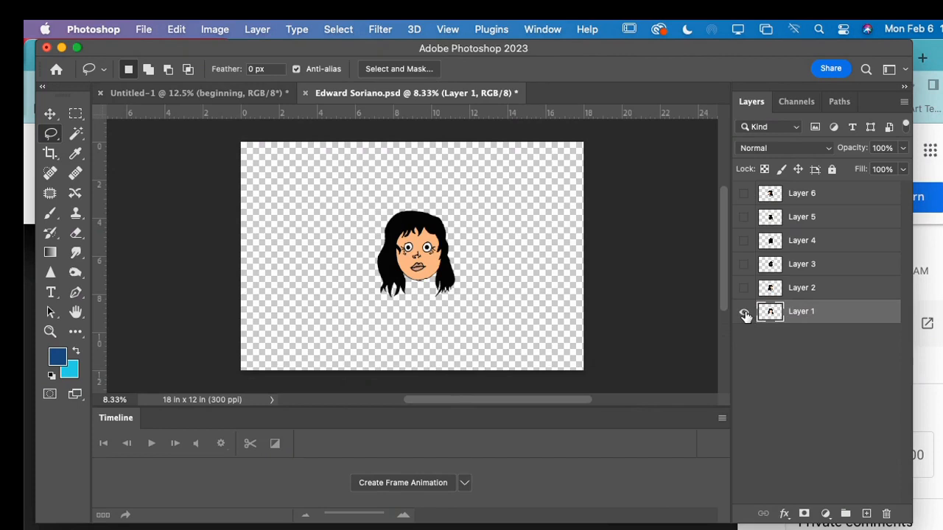
left_click(744, 312)
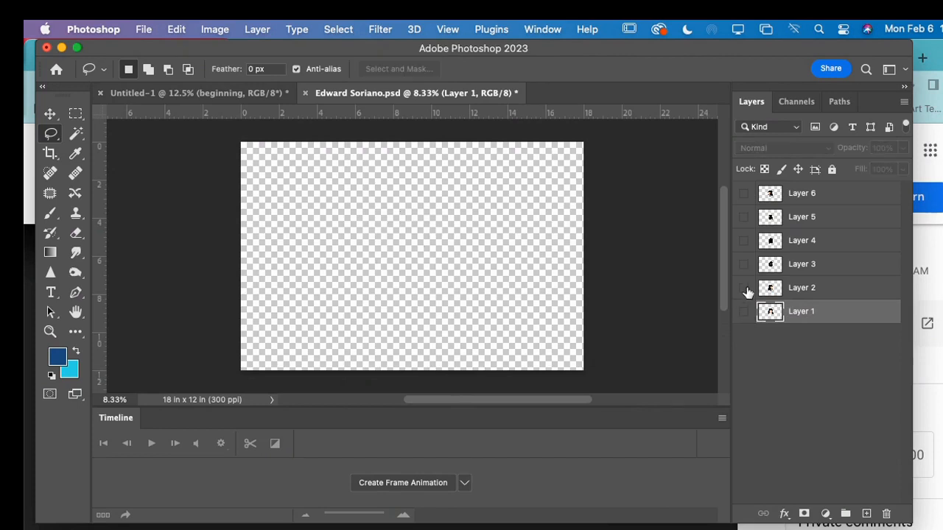
left_click(744, 288)
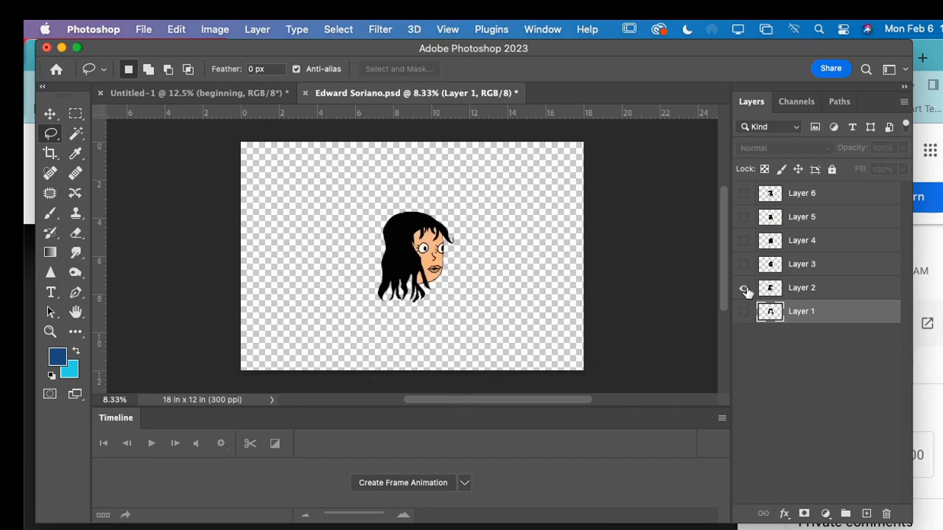
left_click(744, 288)
left_click(744, 265)
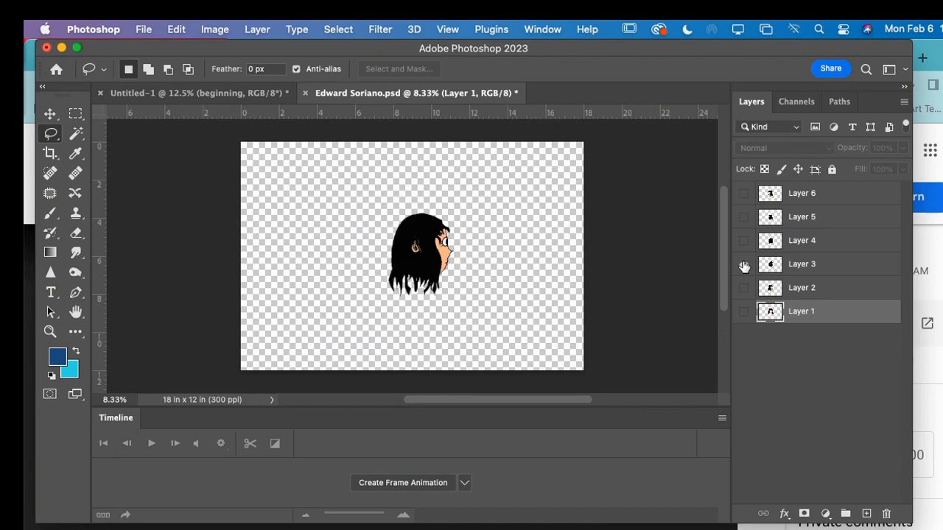
left_click(744, 264)
left_click(744, 241)
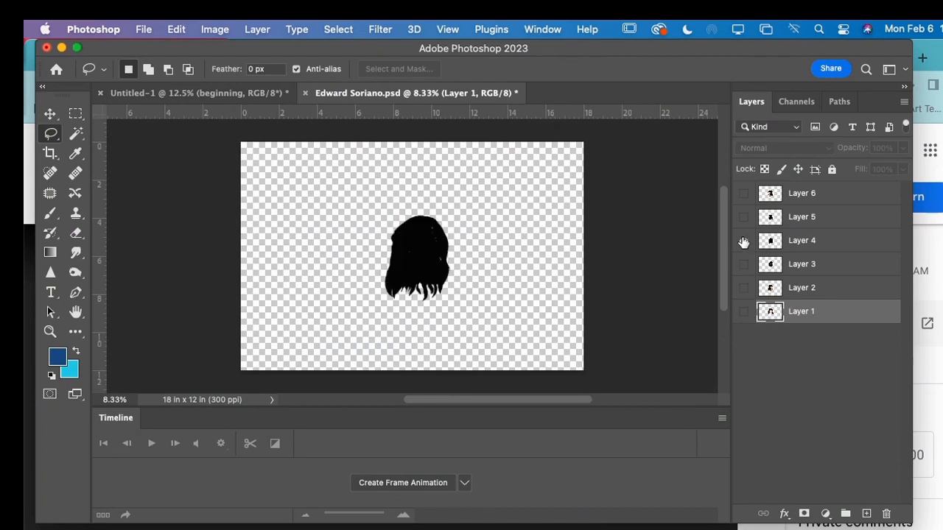
left_click(744, 241)
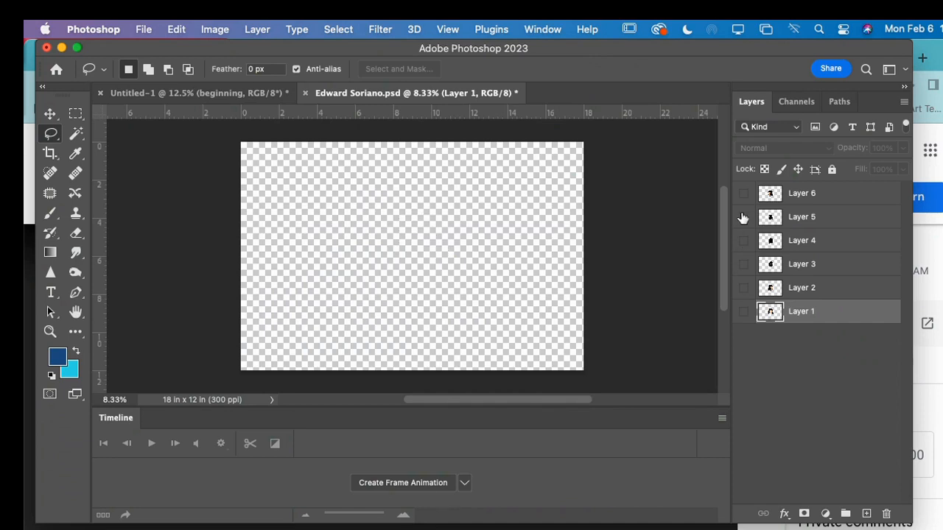
left_click(742, 218)
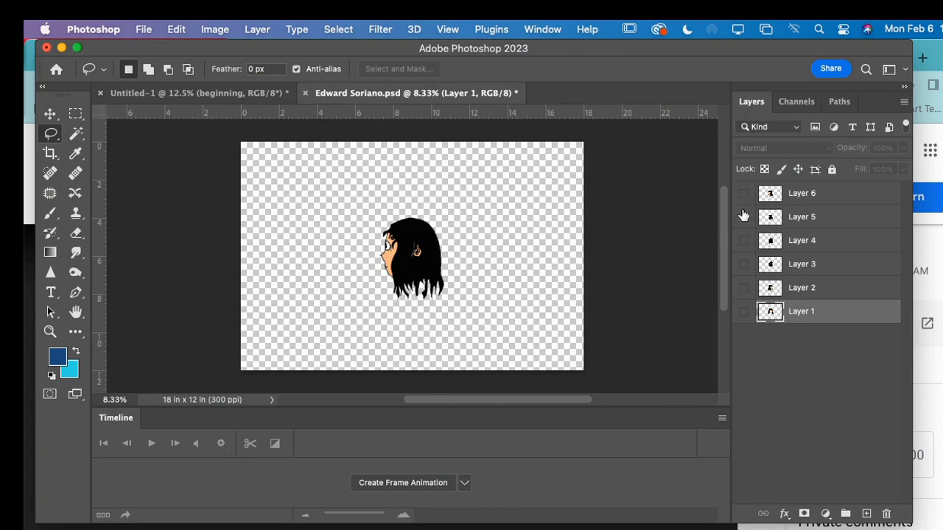
left_click(743, 217)
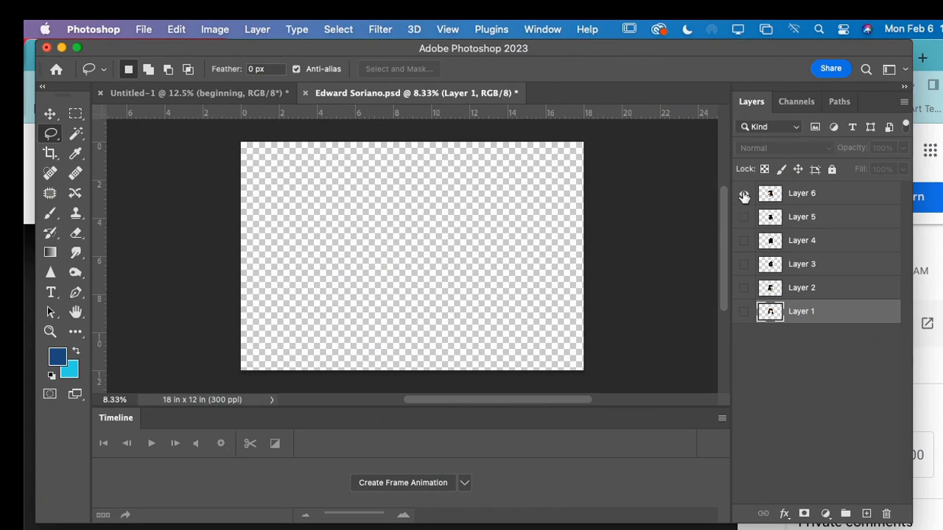
left_click(744, 193)
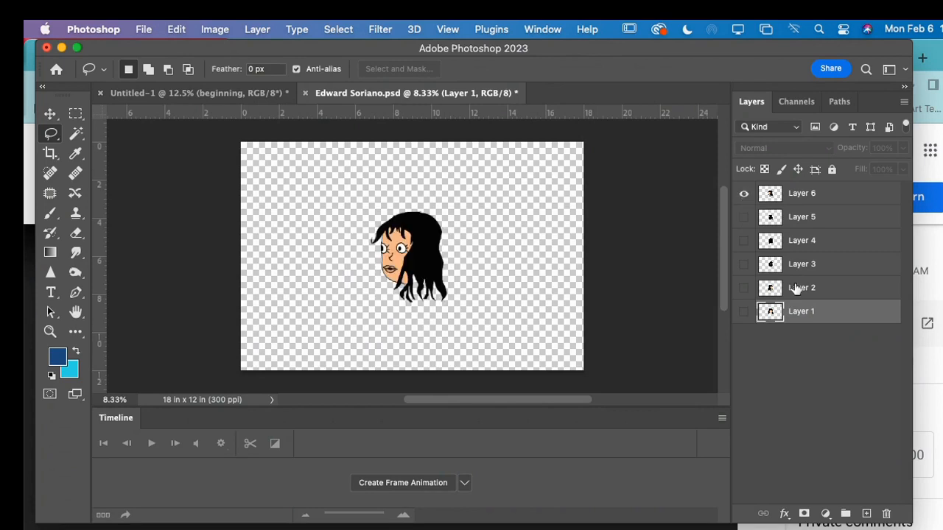
Show only Layers 1 and 2 and nudge the three-quarter head on Layer 2 into alignment with the front view
left_click(744, 311)
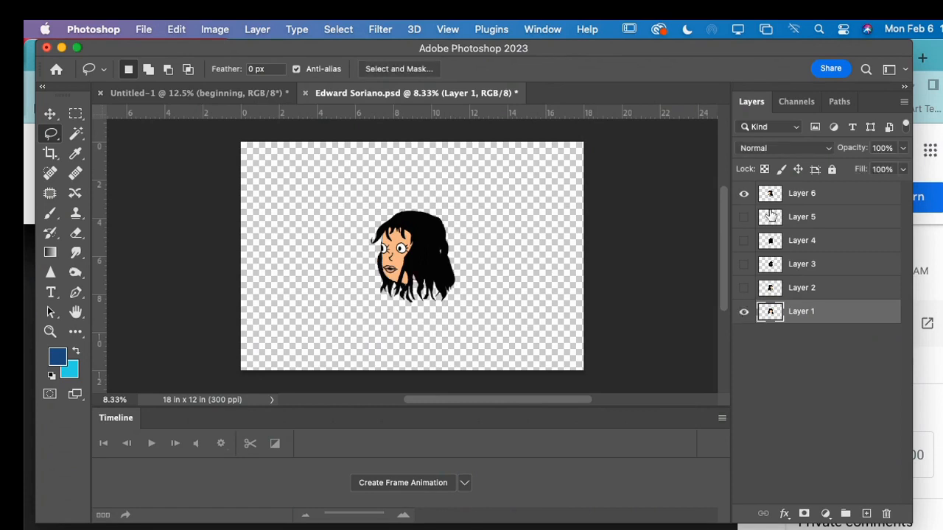
left_click(744, 194)
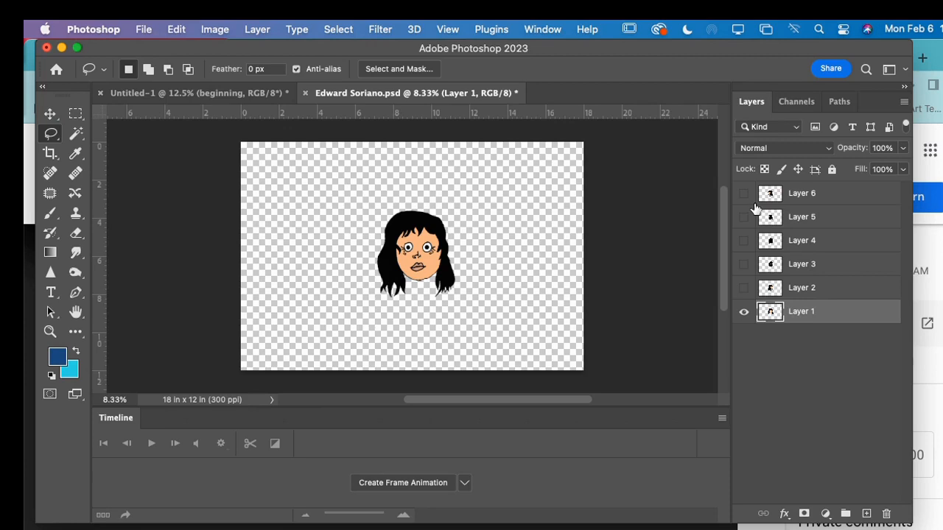
left_click(744, 287)
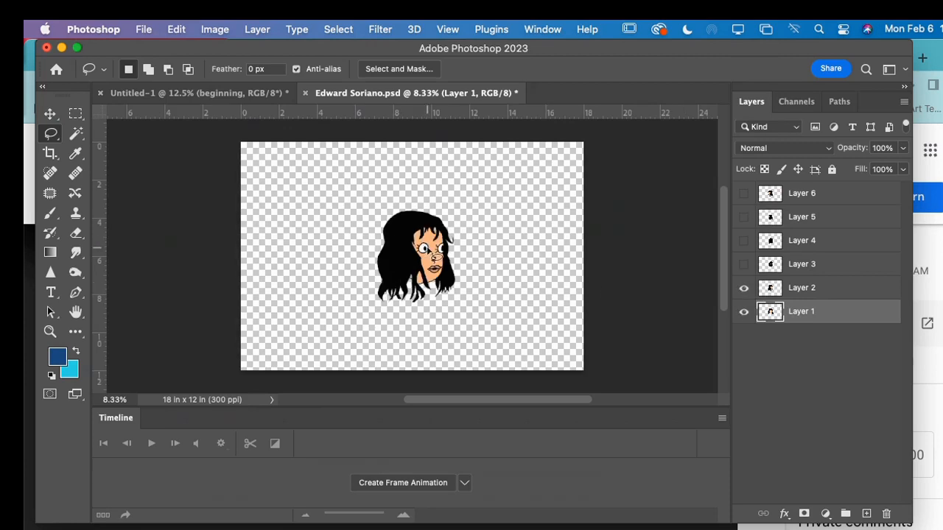
key("v")
mouse_move(428, 260)
left_mouse_down()
mouse_move(421, 254)
mouse_move(450, 259)
mouse_move(417, 253)
left_mouse_up()
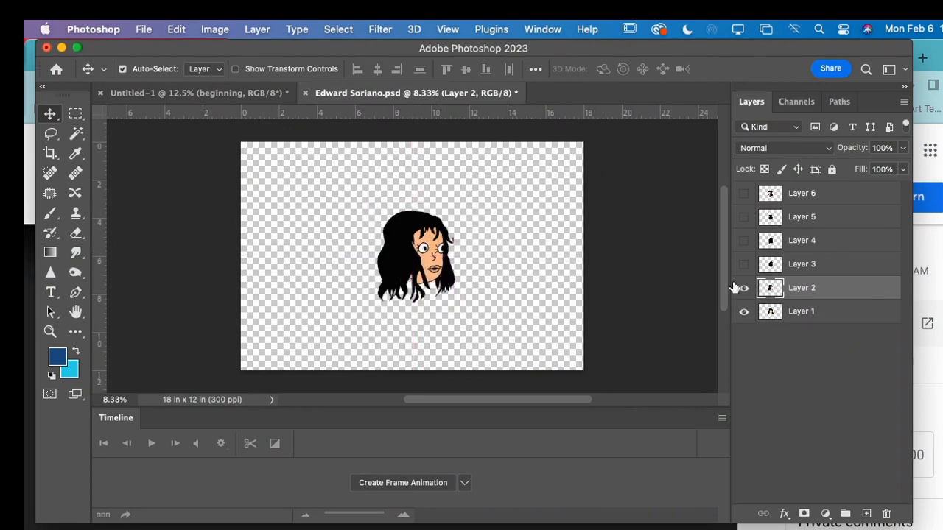
Show Layer 3 and nudge its profile head to line up with the heads beneath it
left_click(744, 264)
left_click(434, 259)
mouse_move(428, 253)
left_mouse_down()
mouse_move(406, 244)
mouse_move(466, 254)
mouse_move(425, 254)
left_mouse_up()
Show Layers 4, 5 and 6 and align the flipped three-quarter head on Layer 6 with the others
left_click(744, 241)
left_click(744, 218)
left_click(744, 193)
left_click(421, 259)
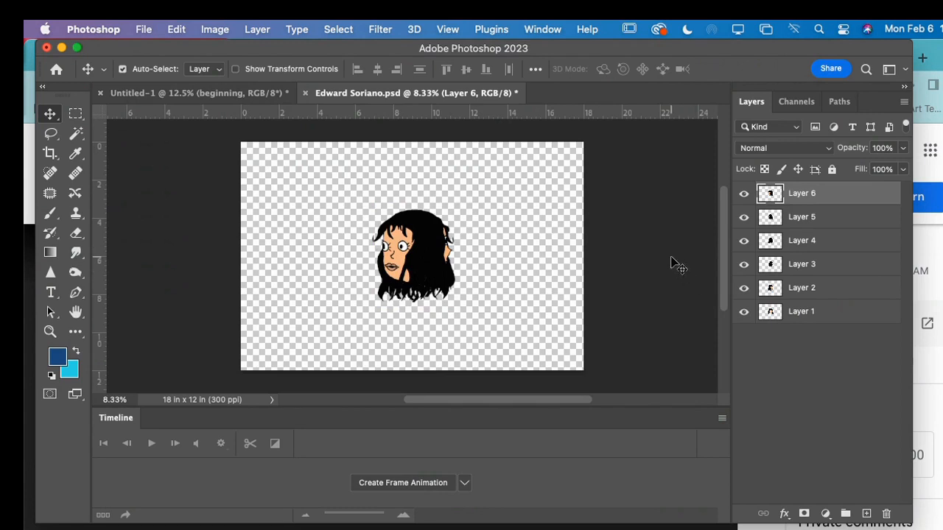
left_click(465, 483)
left_click(456, 500)
left_click(540, 29)
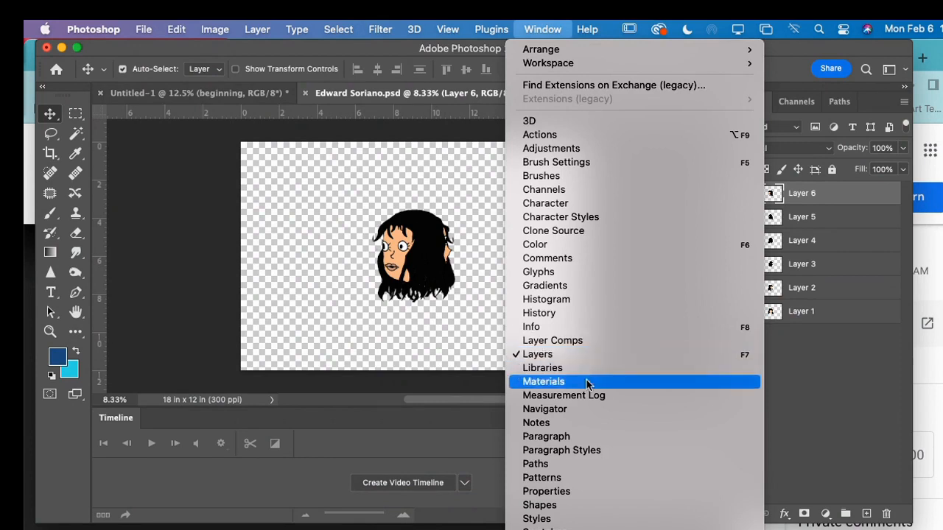
scroll(569, 449, "down", 5)
left_click(548, 433)
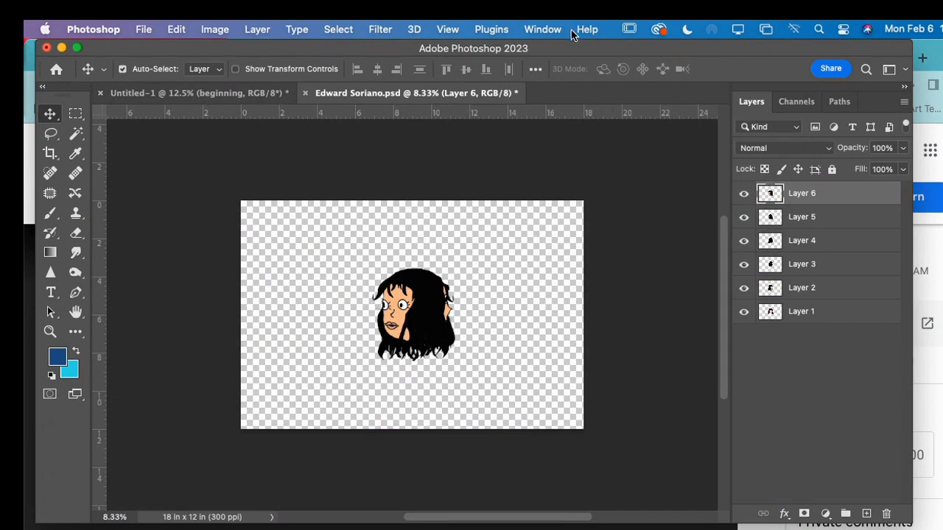
left_click(545, 31)
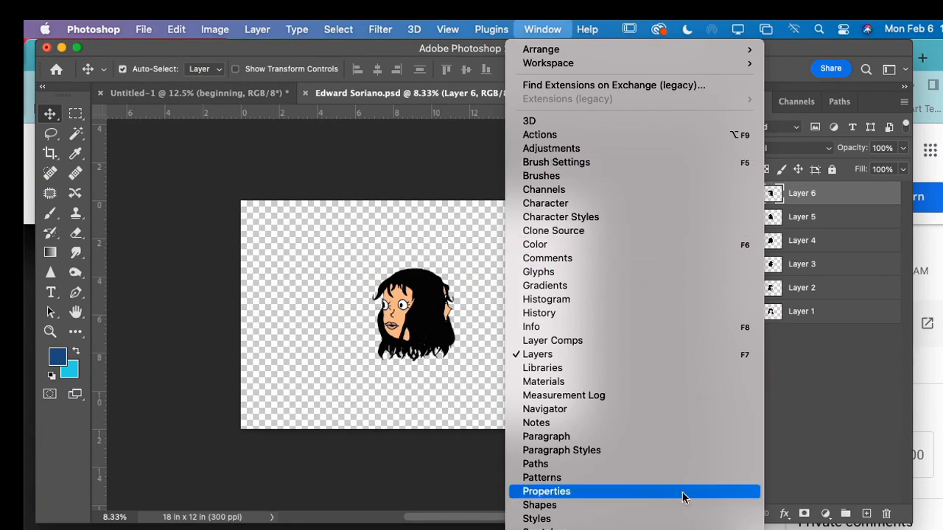
scroll(672, 506, "down", 3)
left_click(594, 479)
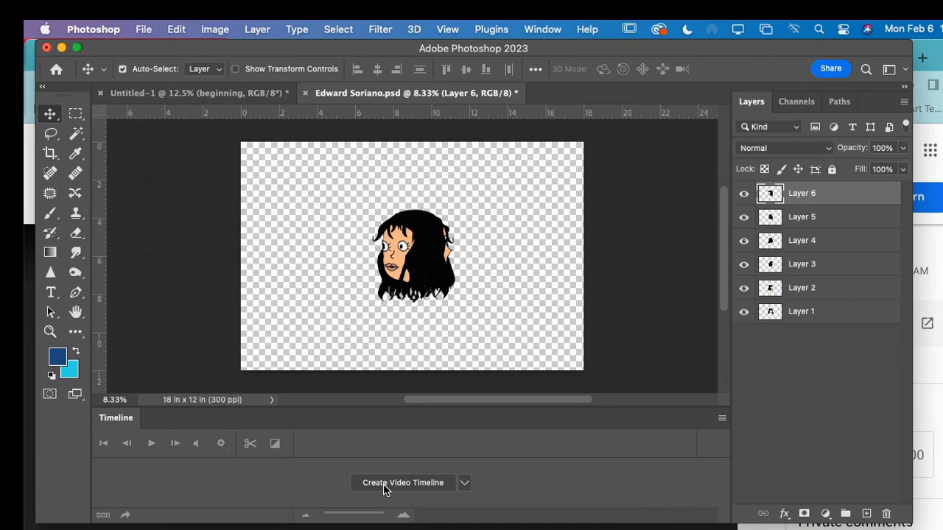
Create a frame animation in the timeline and make its frames from the layers
left_click(464, 486)
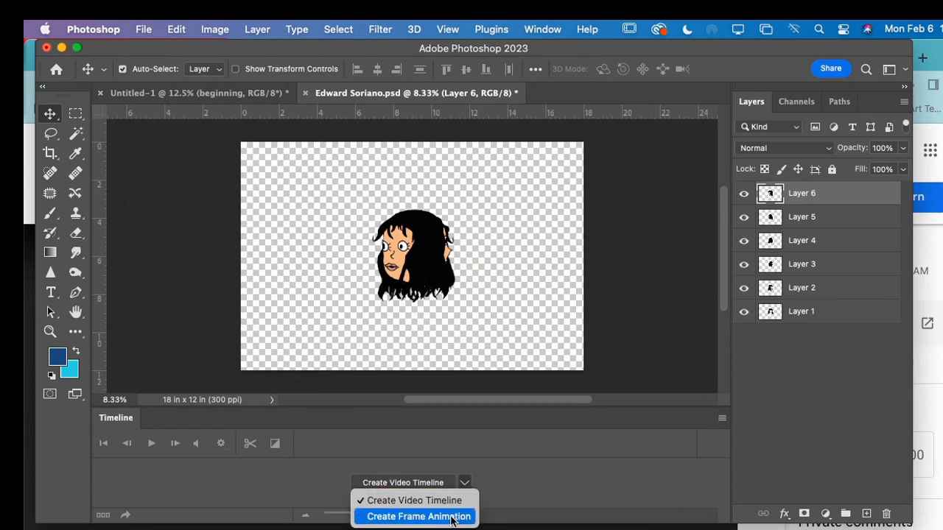
left_click(453, 518)
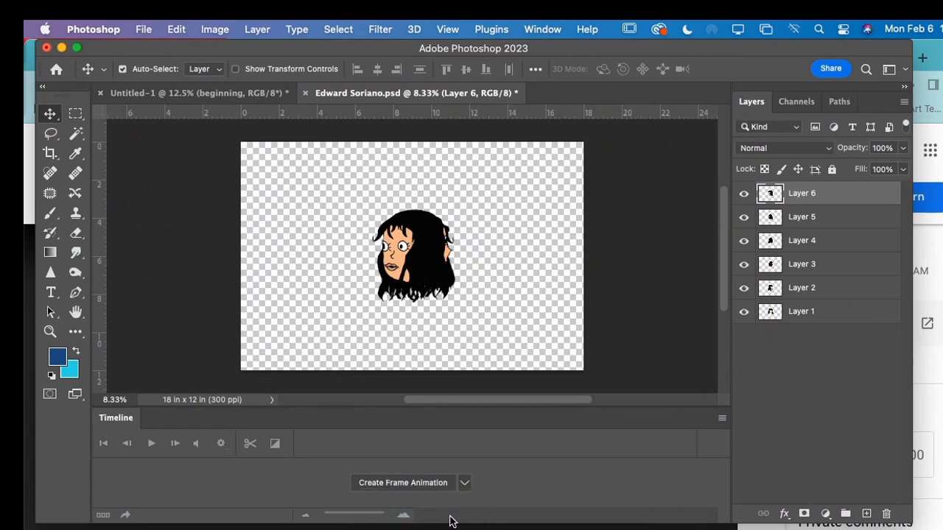
left_click(395, 484)
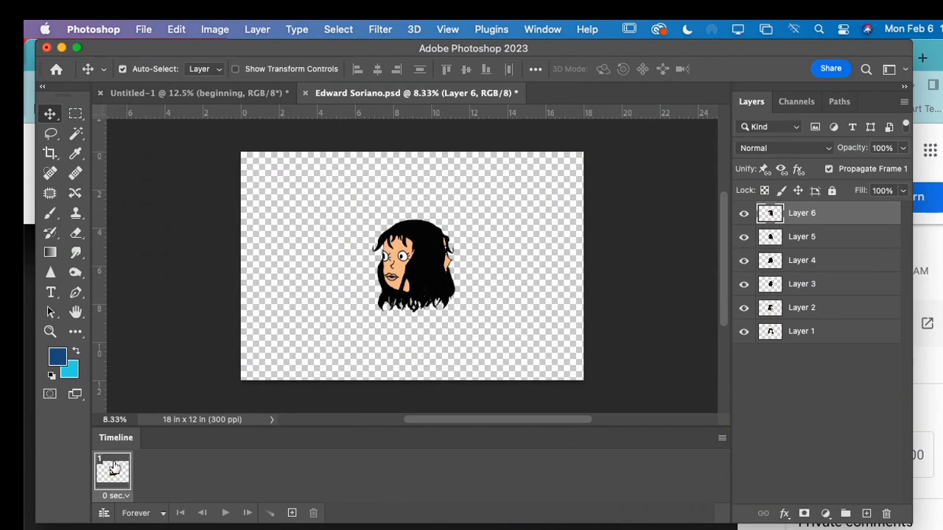
left_click(722, 439)
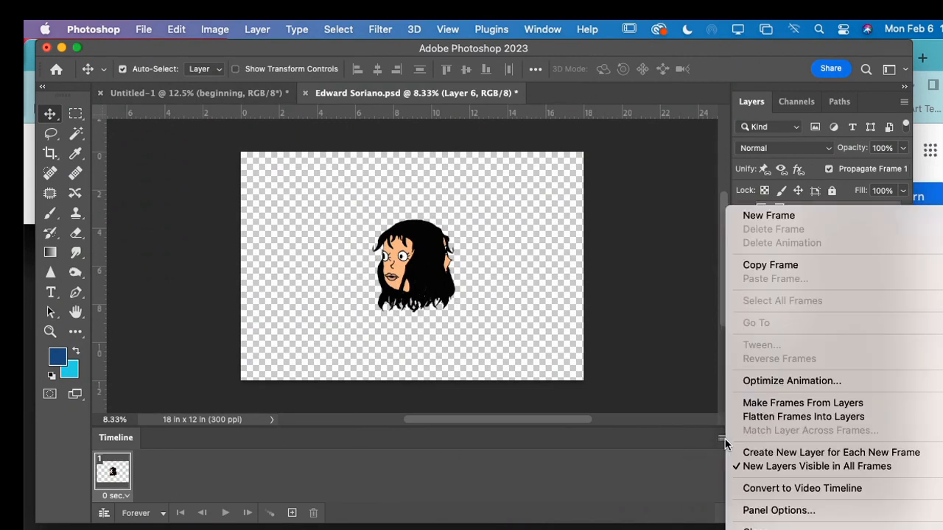
left_click(754, 404)
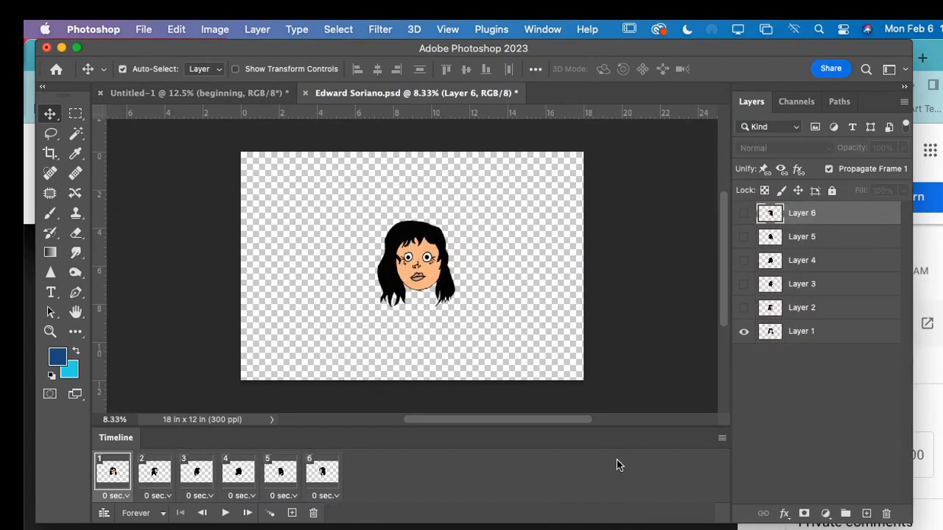
Set the delay of all six frames to 0.2 seconds and play the animation to check the head turn
left_click(325, 498)
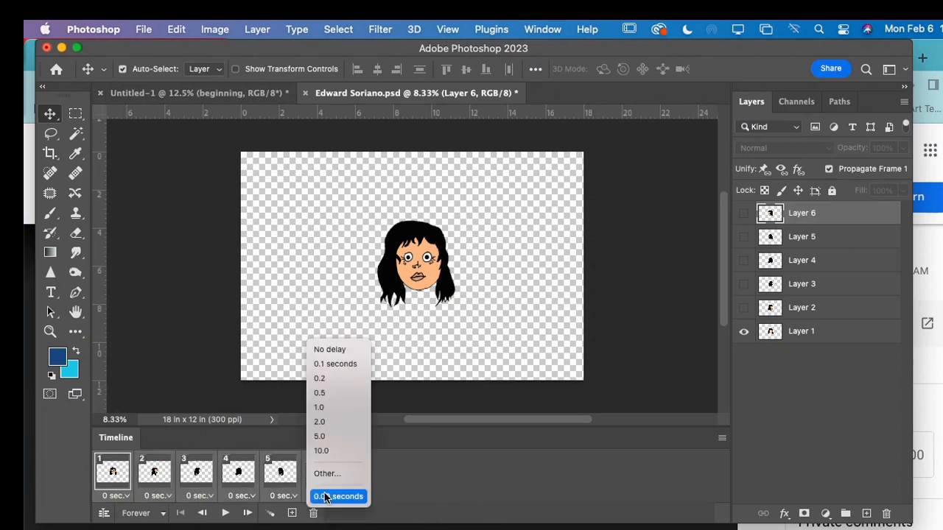
left_click(346, 379)
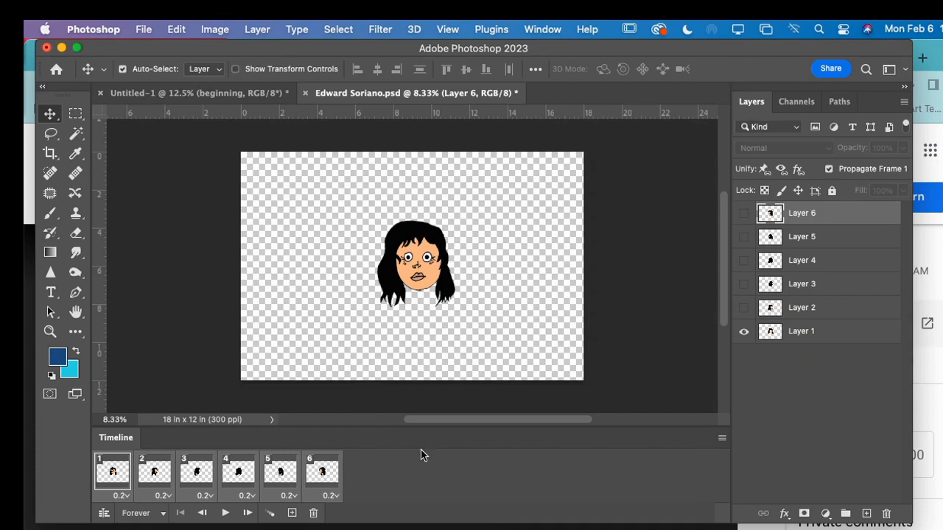
left_click(225, 513)
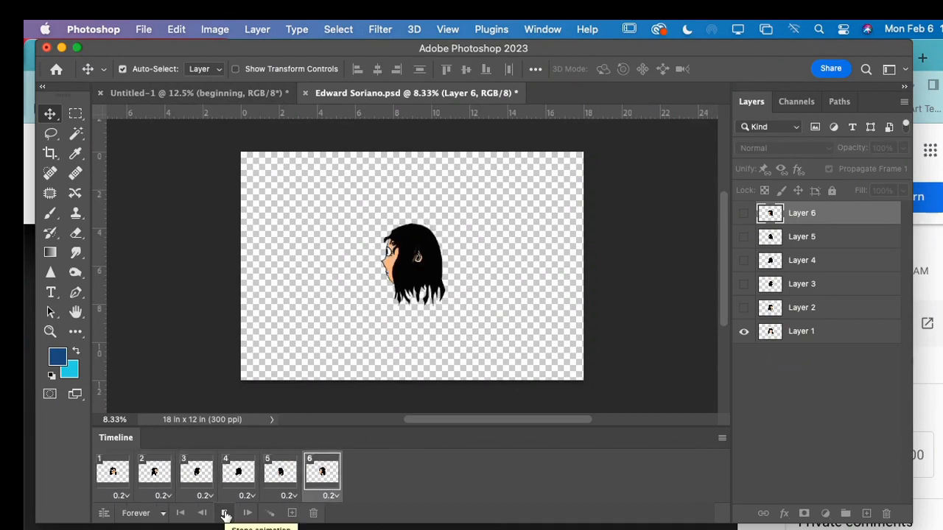
left_click(225, 514)
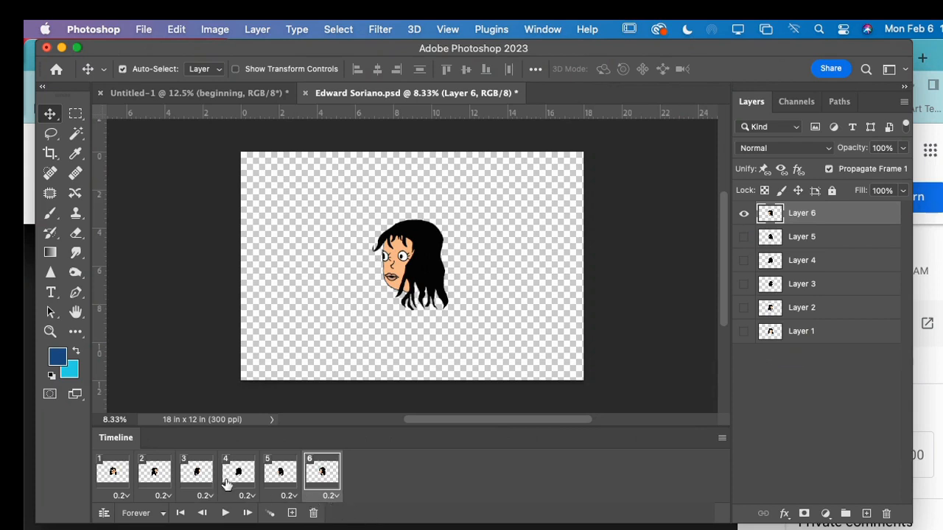
Select all six frames and duplicate the set repeatedly until the timeline holds 102 frames
left_click(114, 469)
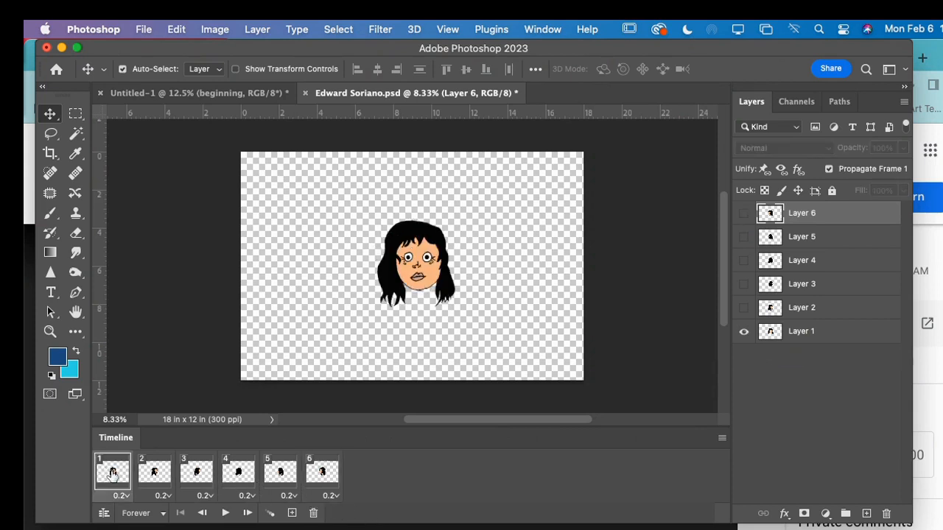
left_click(330, 498)
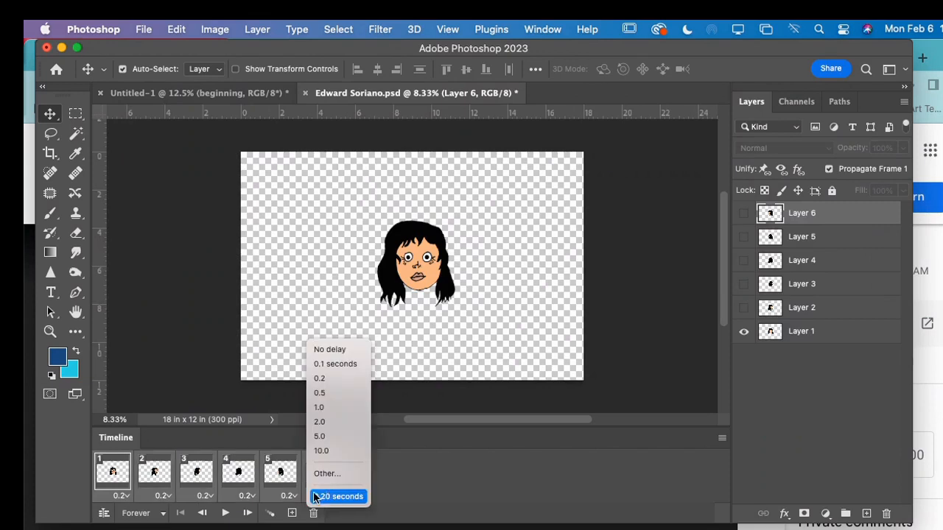
left_click(416, 498)
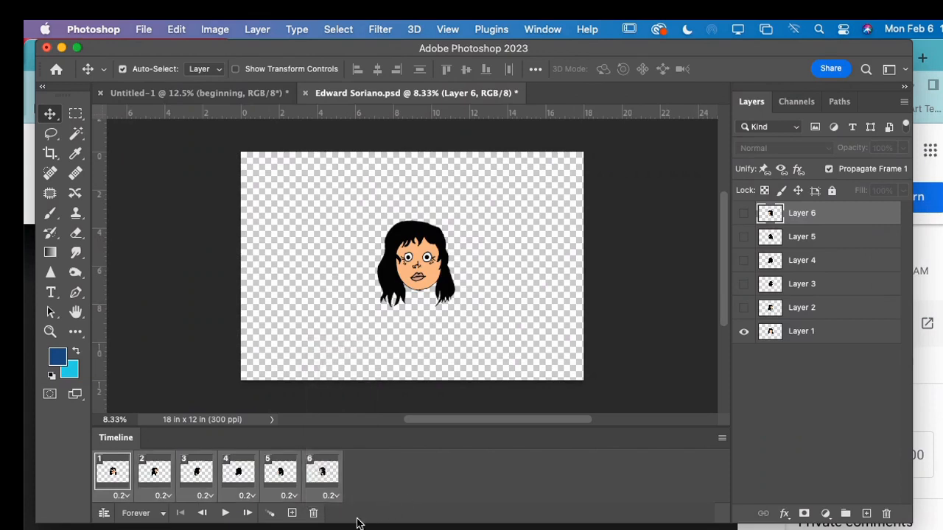
left_click(292, 513)
left_click(292, 513)
left_click(292, 514)
left_click(292, 514)
left_click(292, 513)
left_click(292, 514)
left_click(293, 513)
left_click(292, 513)
left_click(292, 513)
left_click(292, 513)
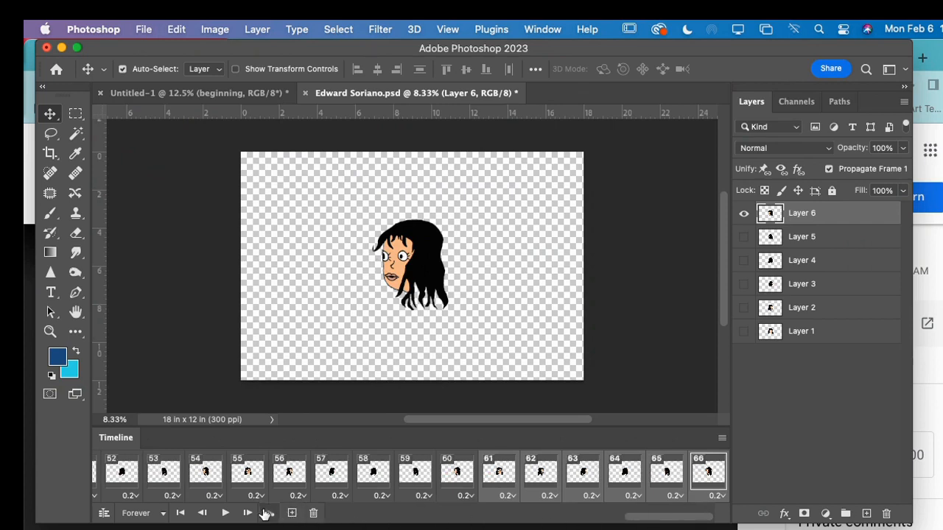
left_click(293, 514)
left_click(292, 513)
left_click(292, 514)
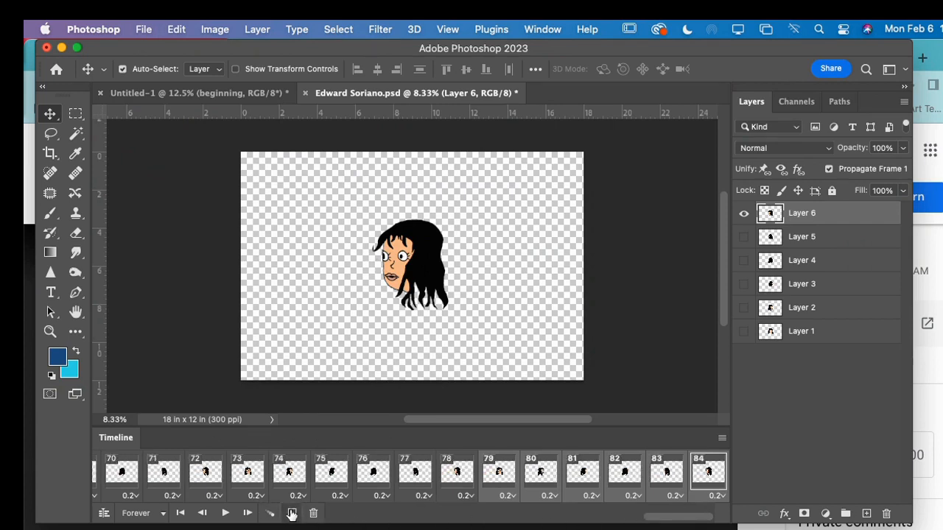
left_click(292, 513)
left_click(293, 513)
left_click(292, 514)
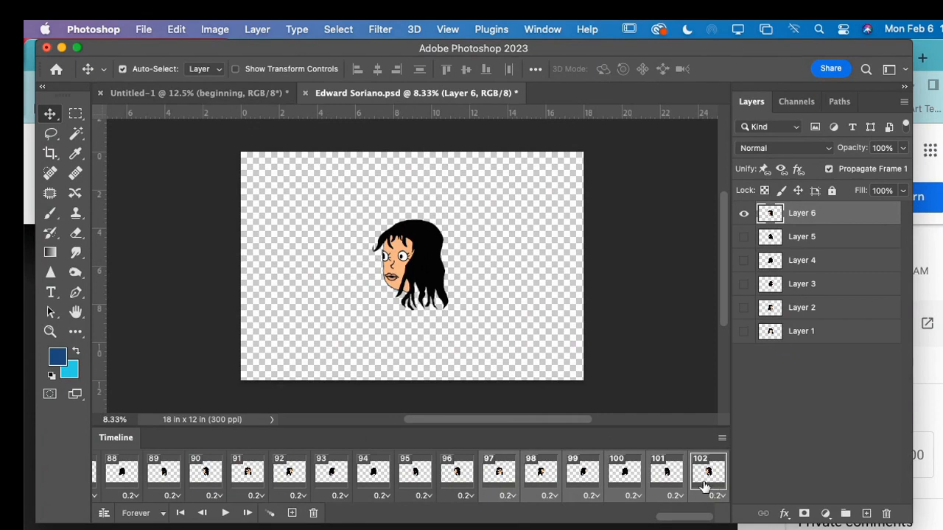
Save the animated head turnaround document
left_click(142, 31)
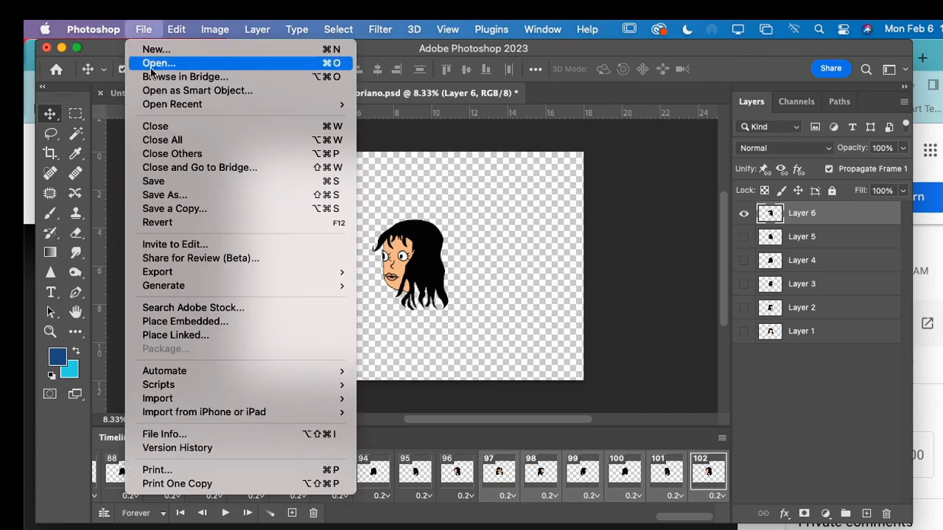
left_click(170, 183)
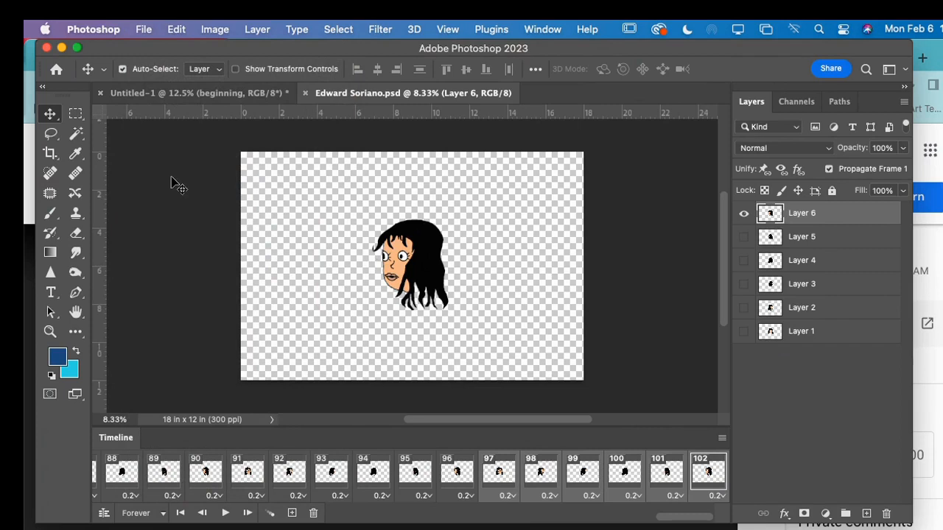
Save the document as a Photoshop file in Downloads, adding "turnaround stack" to the end of its file name
left_click(146, 32)
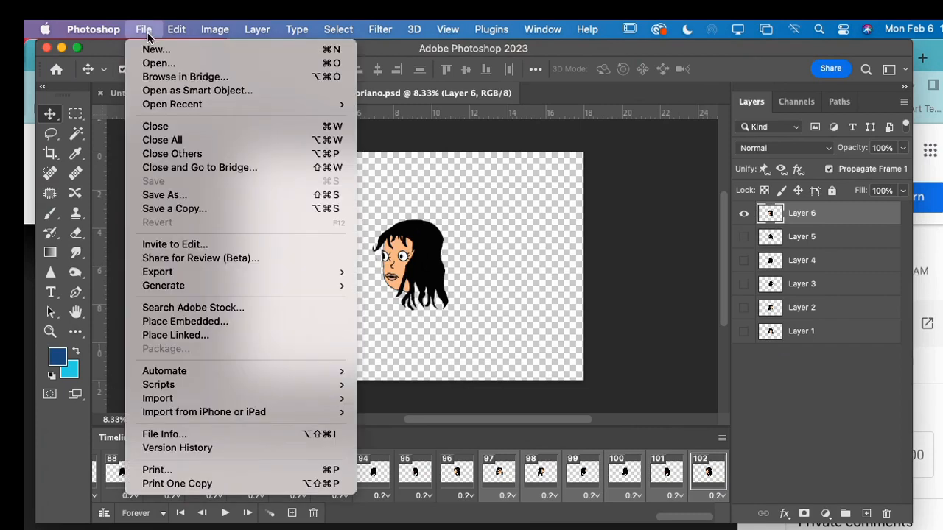
left_click(184, 196)
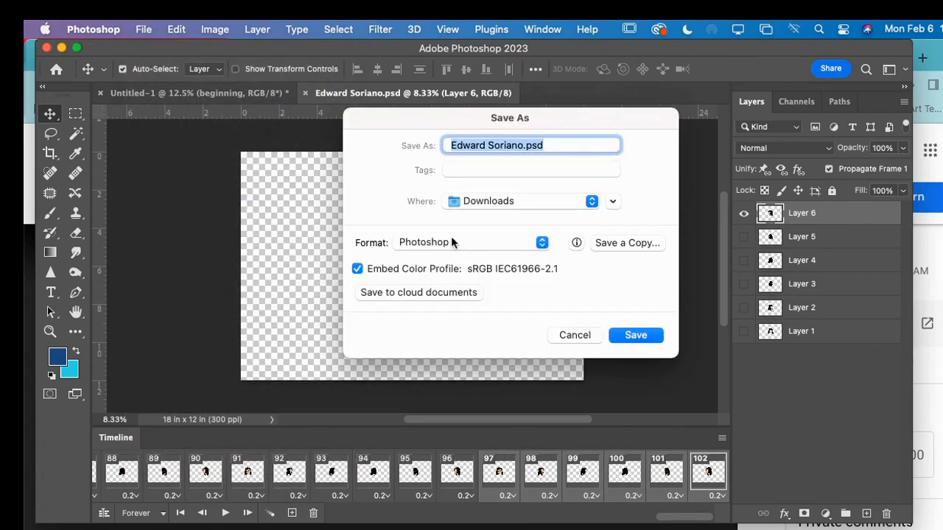
left_click(551, 147)
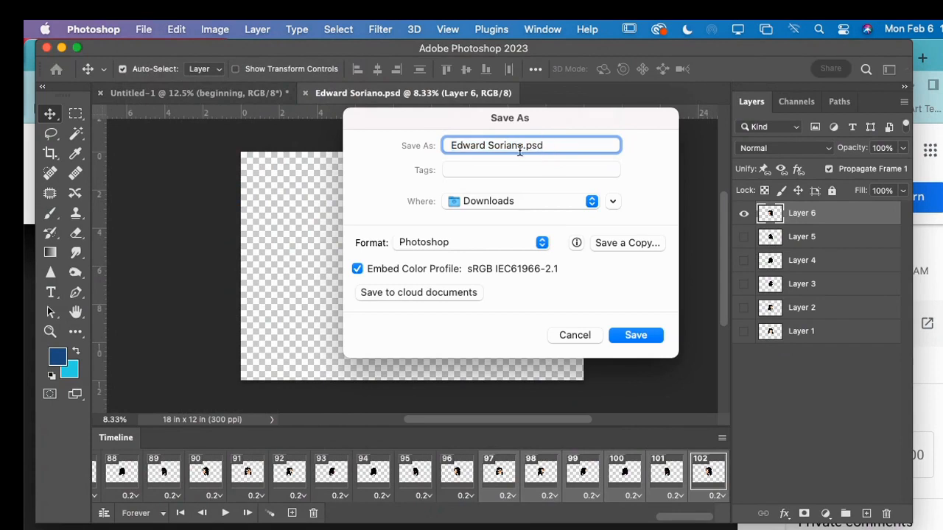
type("turnaroudn")
key("BackSpace")
key("BackSpace")
type("nd stack")
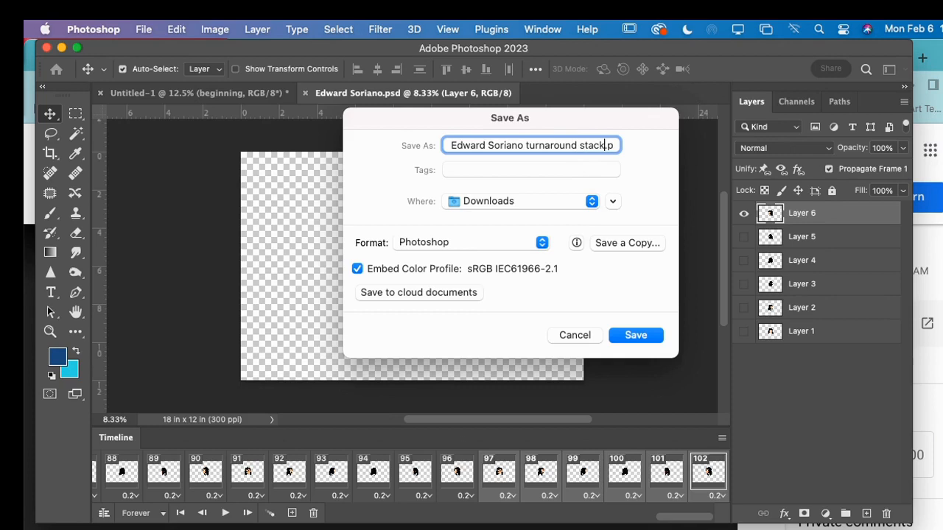
left_click(627, 335)
left_click(711, 261)
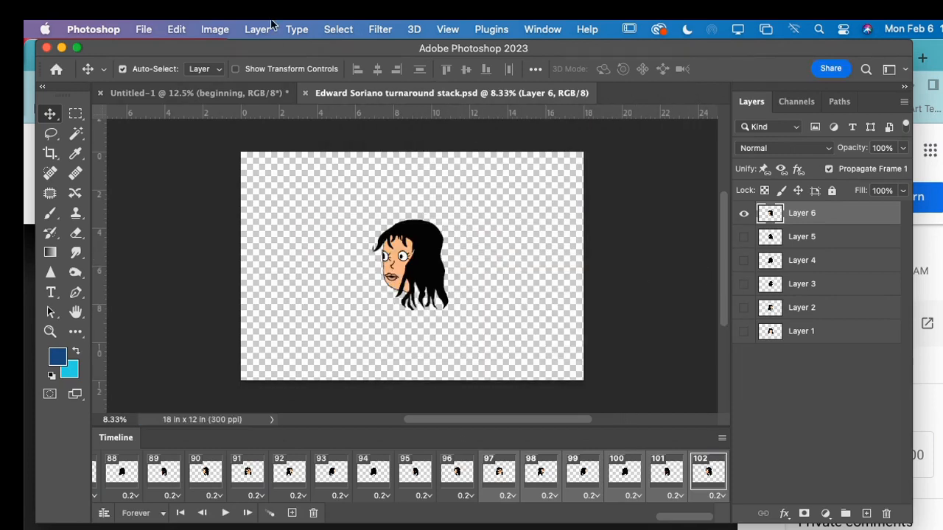
Render all frames to an H.264 video on the Desktop, High Quality preset, DVCPRO HD 1080p, 6 fps
left_click(144, 31)
mouse_move(177, 273)
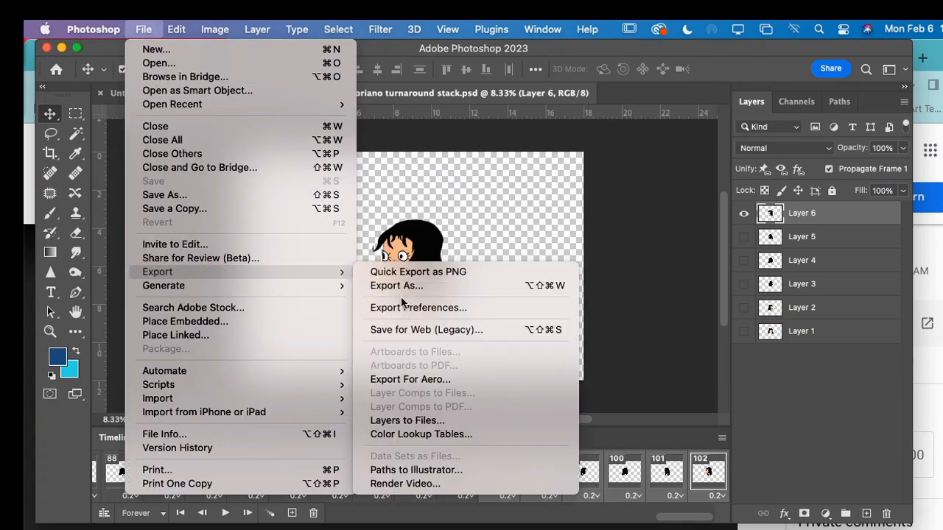
left_click(423, 488)
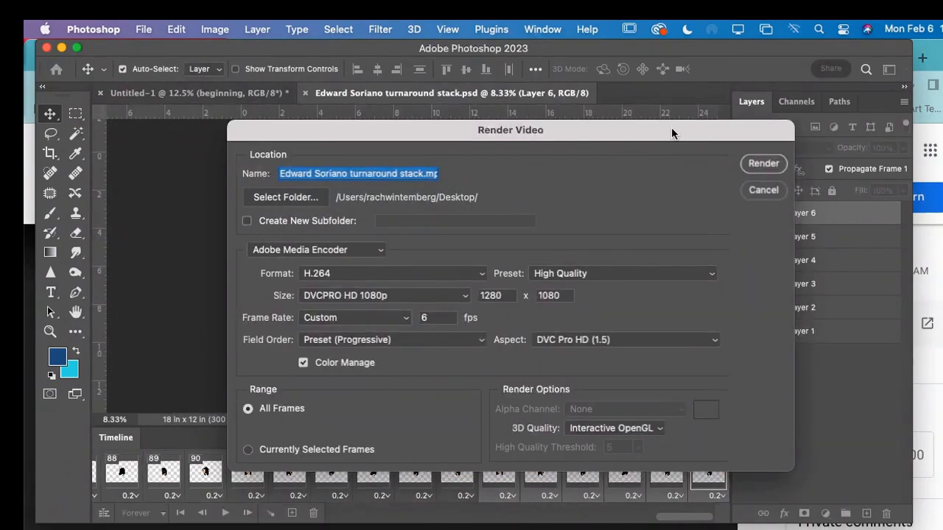
left_click_drag(670, 133, 585, 124)
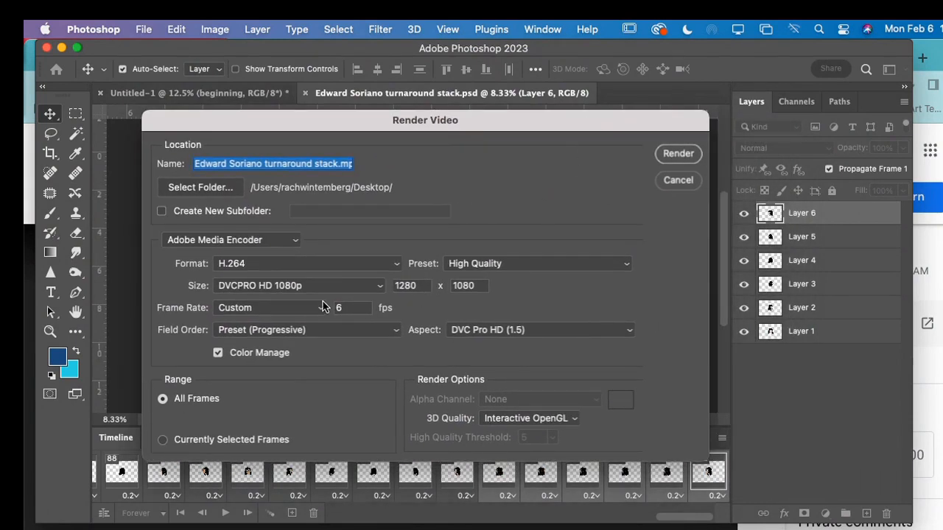
left_click(380, 288)
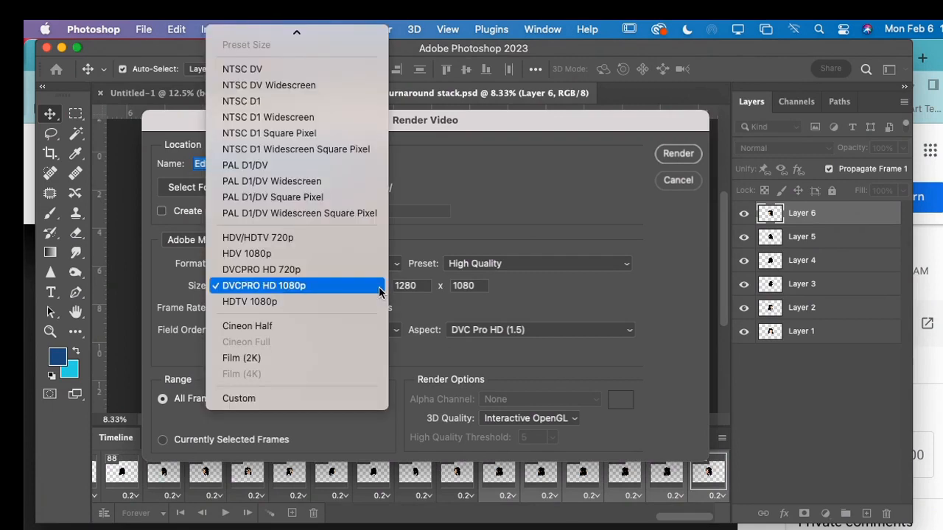
left_click(311, 286)
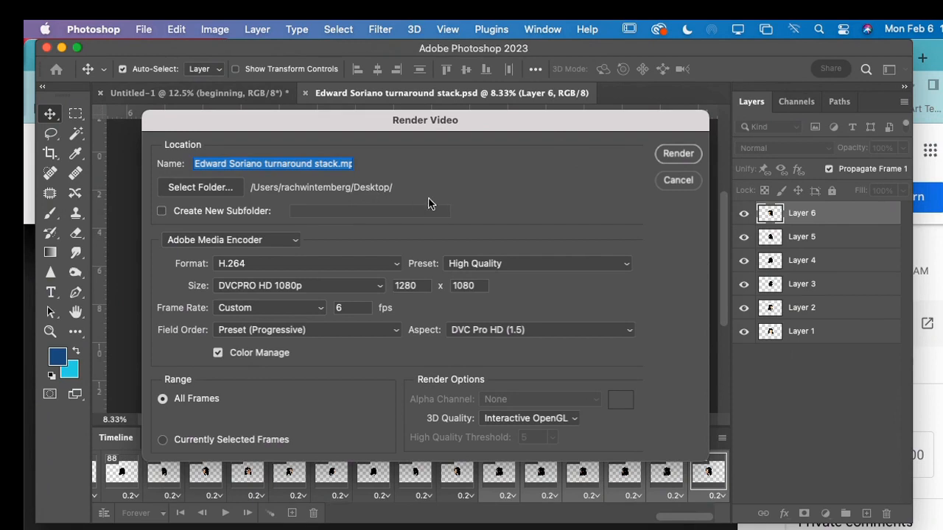
left_click(676, 156)
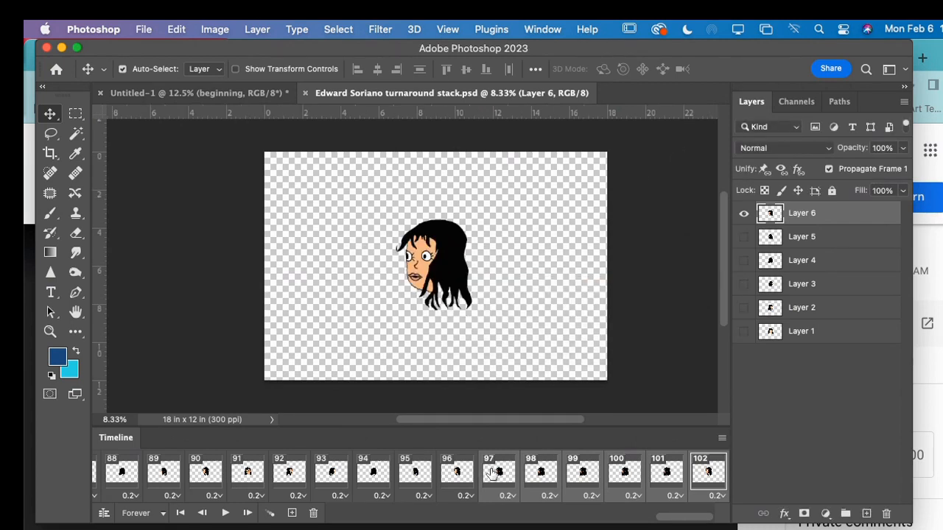
Switch to Finder, browse to the Desktop folder of the home directory and open the rendered turnaround stack MP4
left_click(346, 529)
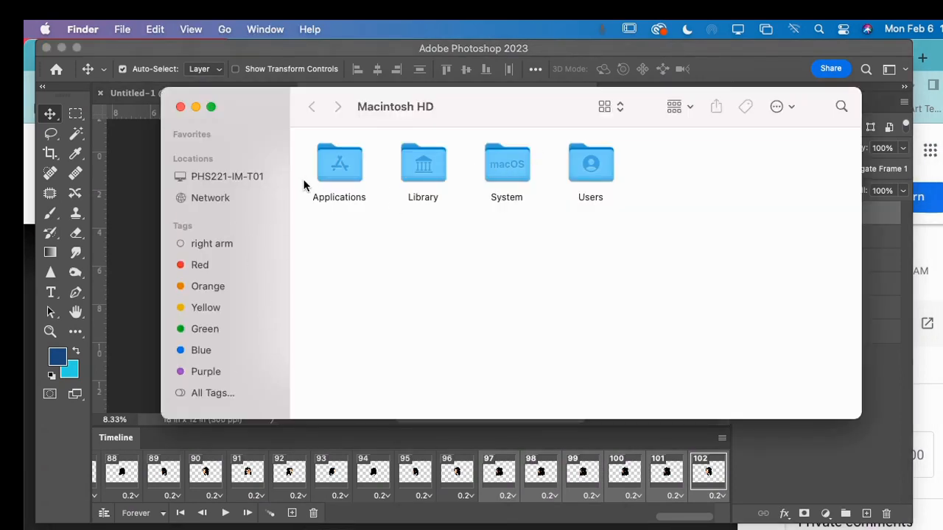
left_click(595, 168)
double_click(596, 168)
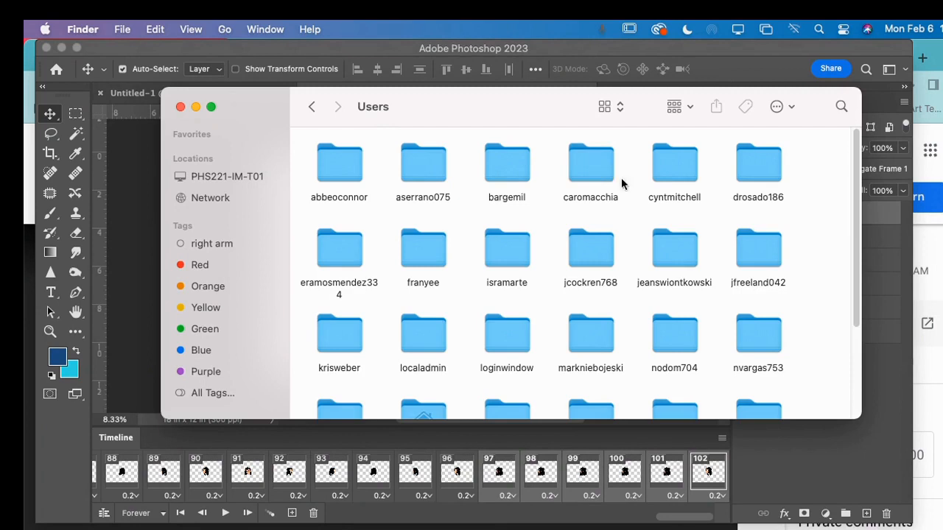
left_click_drag(857, 177, 857, 280)
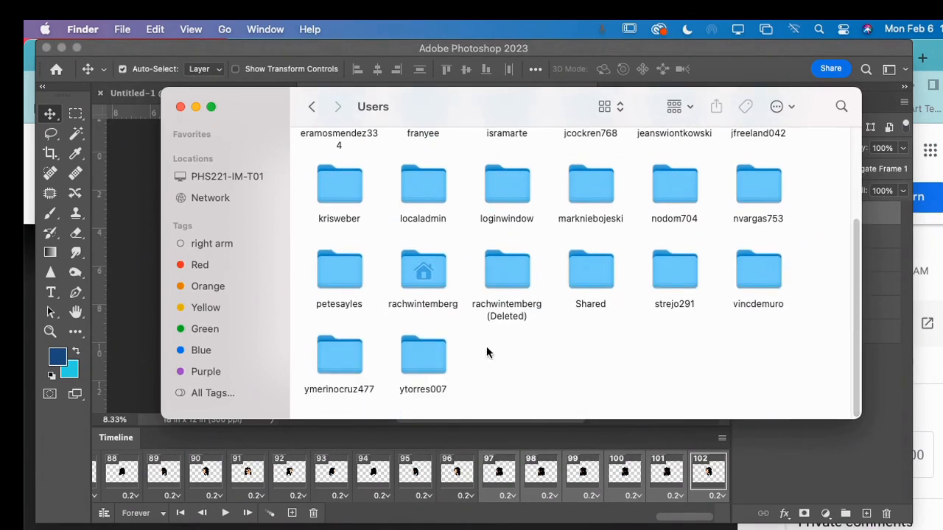
double_click(410, 275)
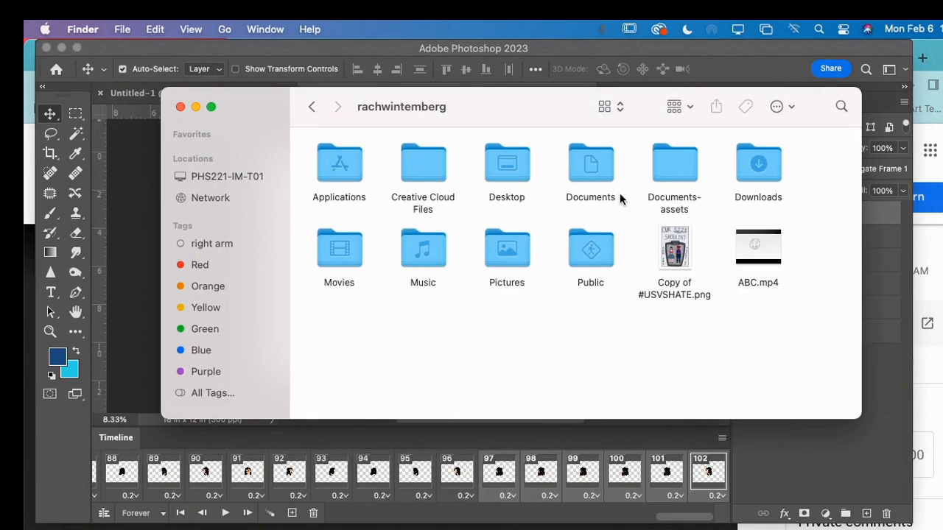
double_click(506, 172)
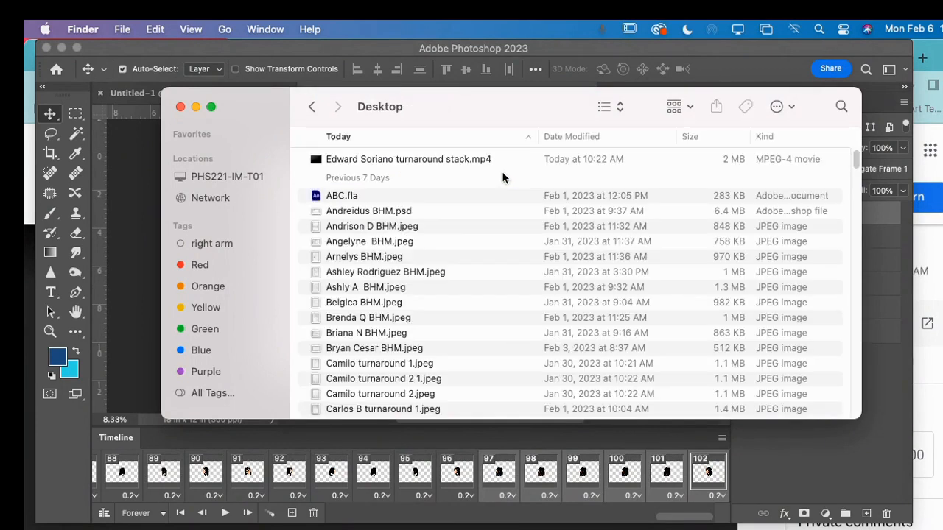
left_click(422, 157)
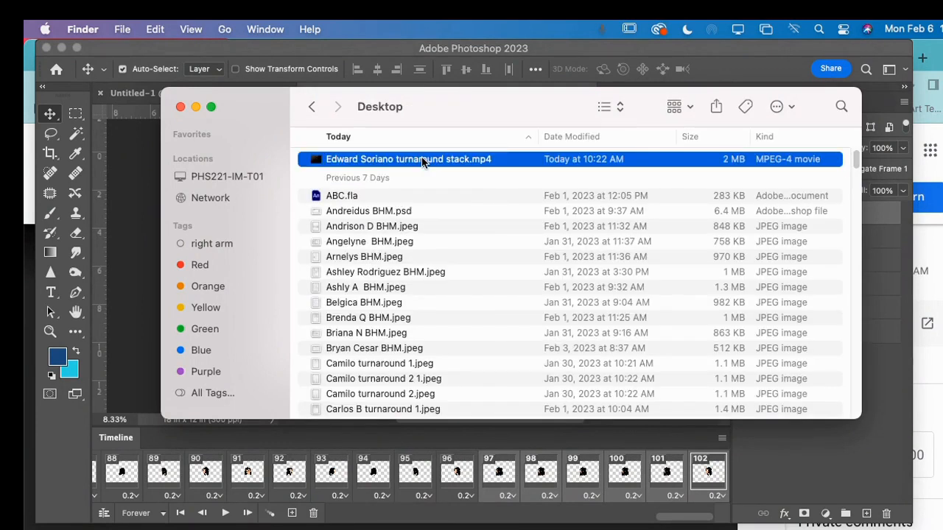
double_click(422, 160)
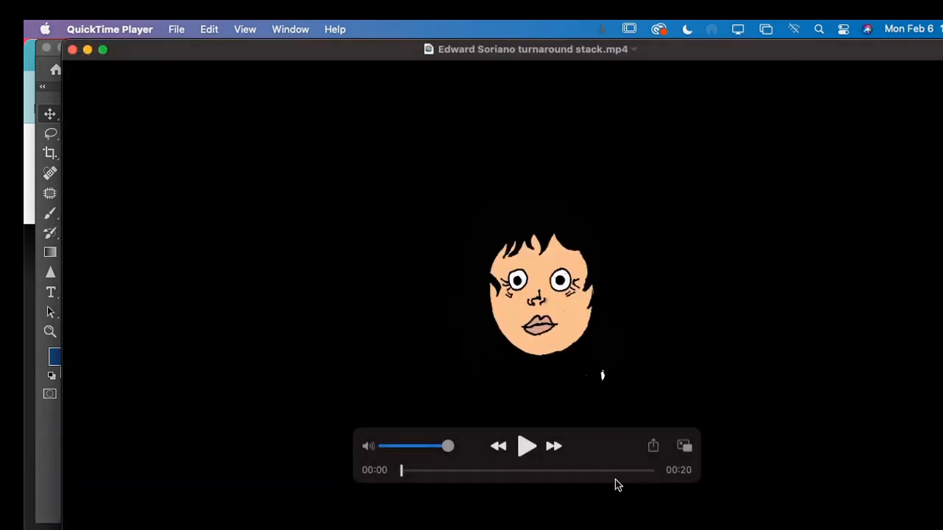
Play the rendered video for a few seconds to check the head turn and background, and pause it
left_click(527, 447)
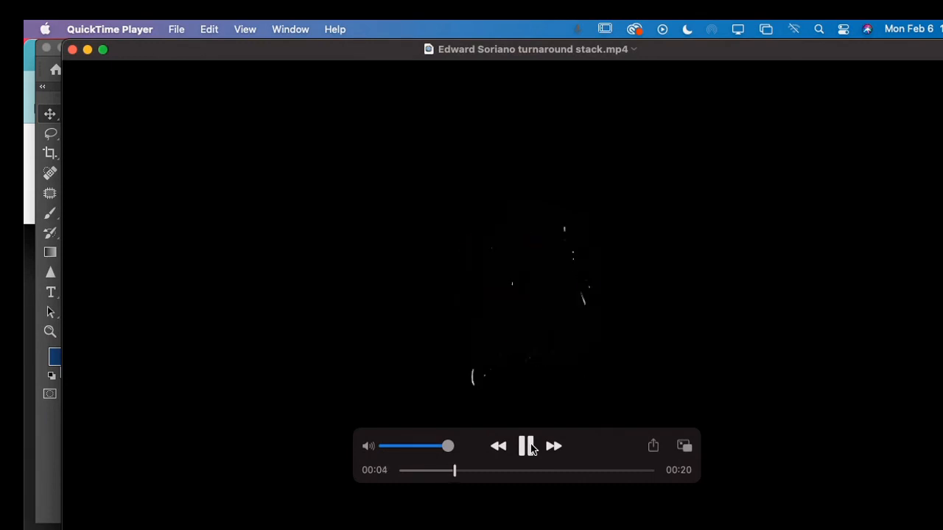
left_click(528, 447)
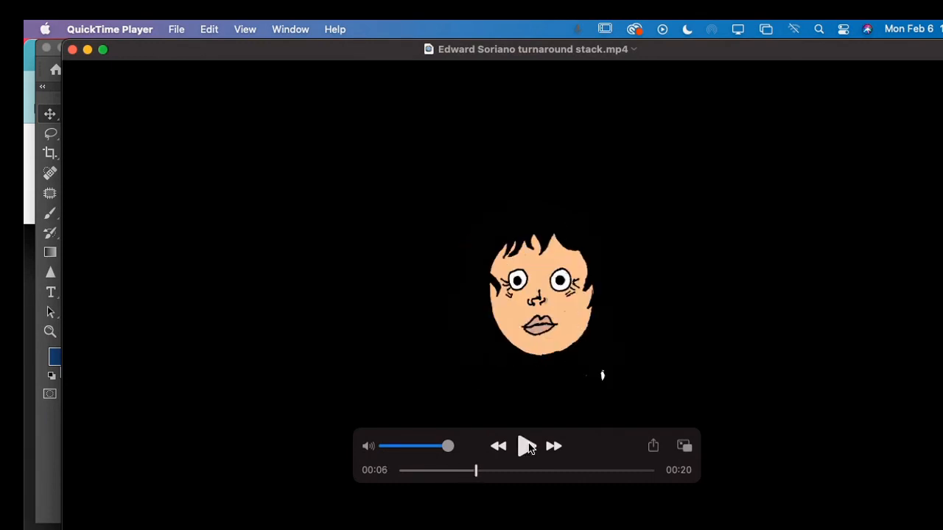
scroll(252, 242, "left", 5)
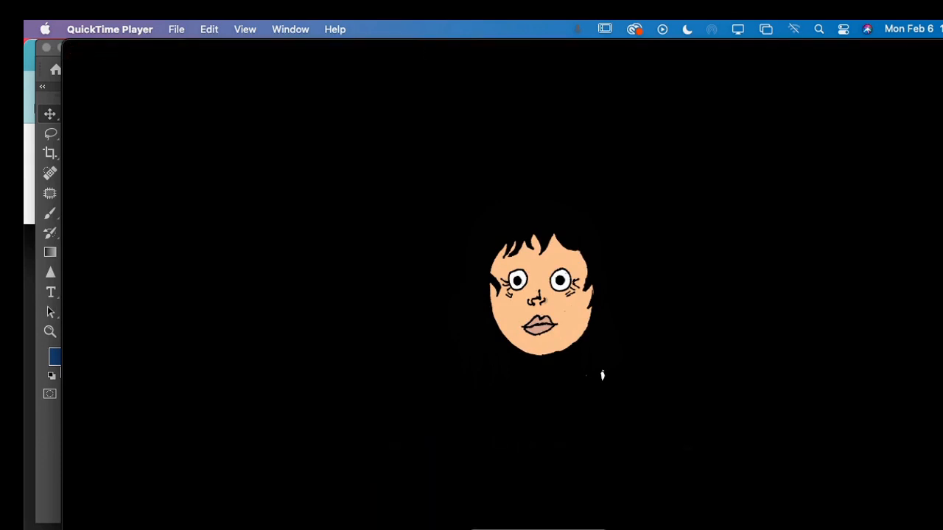
Switch back to Photoshop, add a new layer at the bottom of the stack beneath Layer 1 and name it "white"
left_click(539, 529)
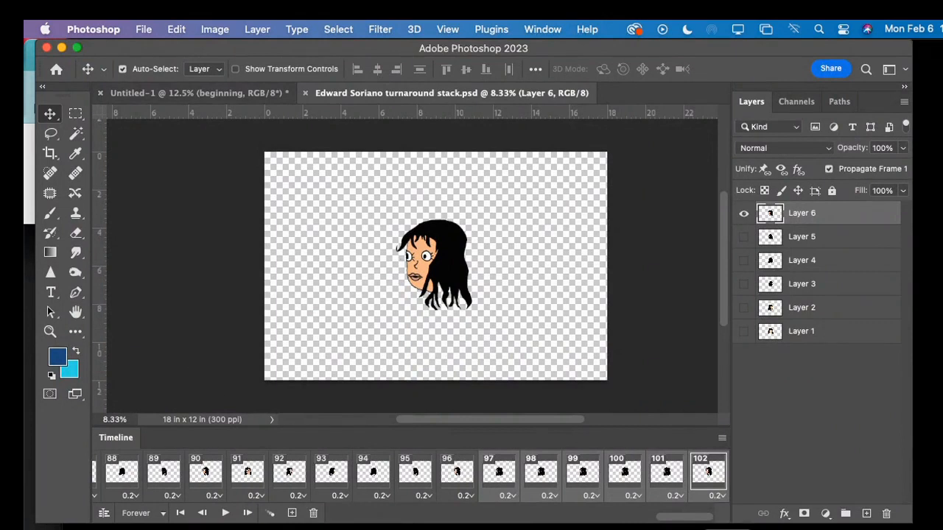
left_click(825, 333)
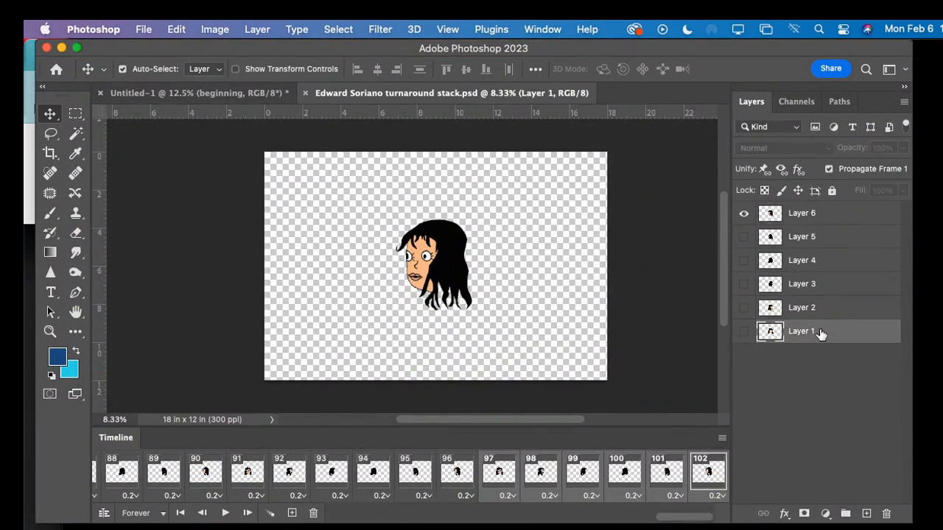
left_click(864, 511)
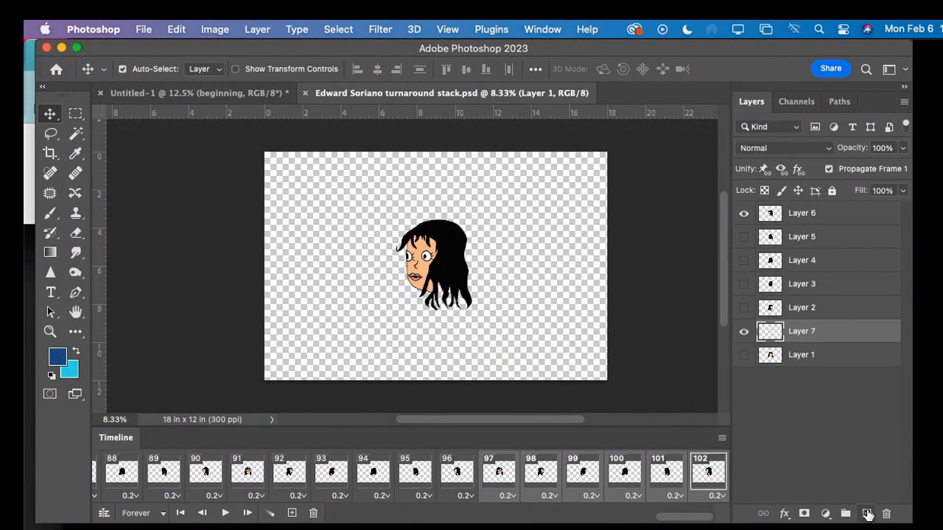
left_click_drag(835, 331, 818, 382)
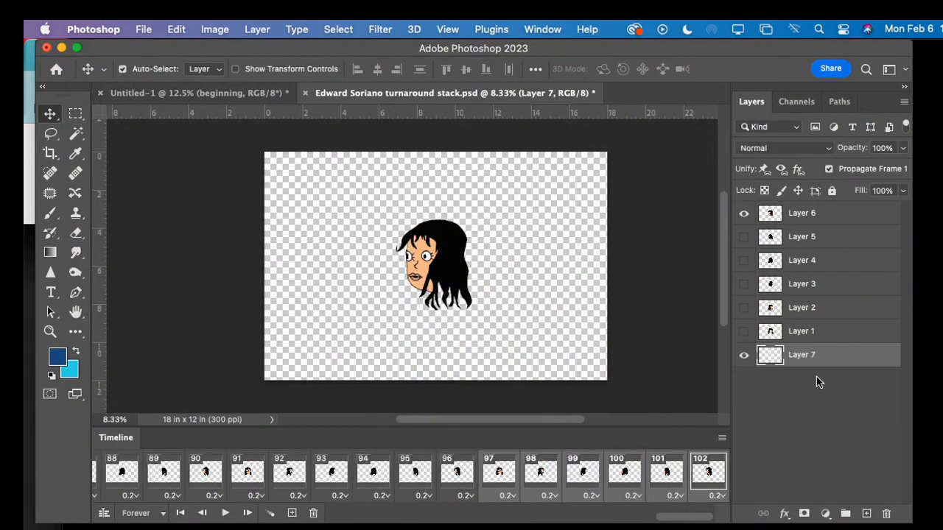
double_click(809, 354)
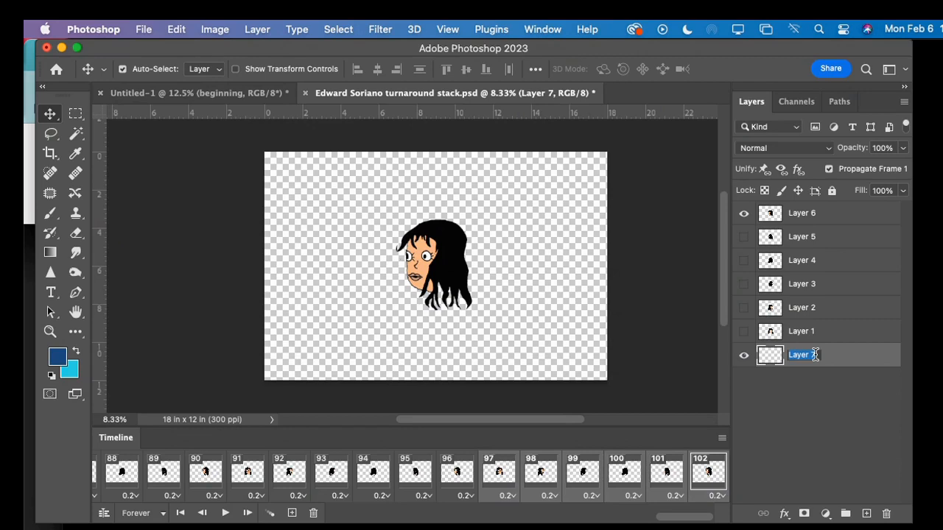
type("white")
Fill the bottom layer with white in Normal mode at 100% opacity and save the document
left_click(176, 29)
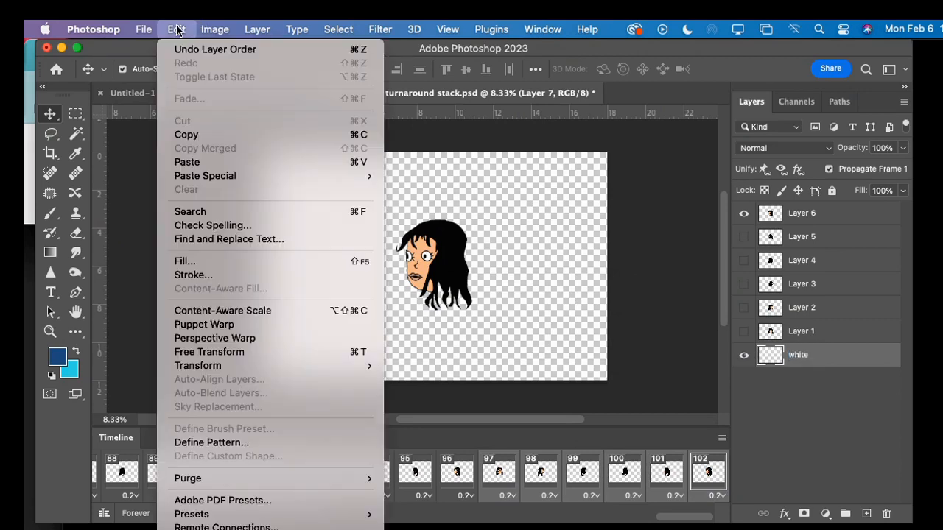
left_click(182, 262)
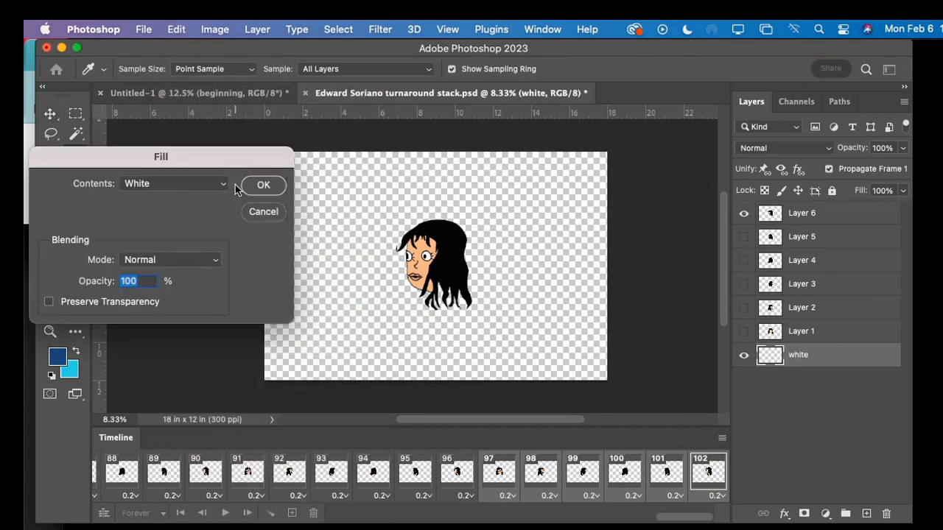
left_click(263, 185)
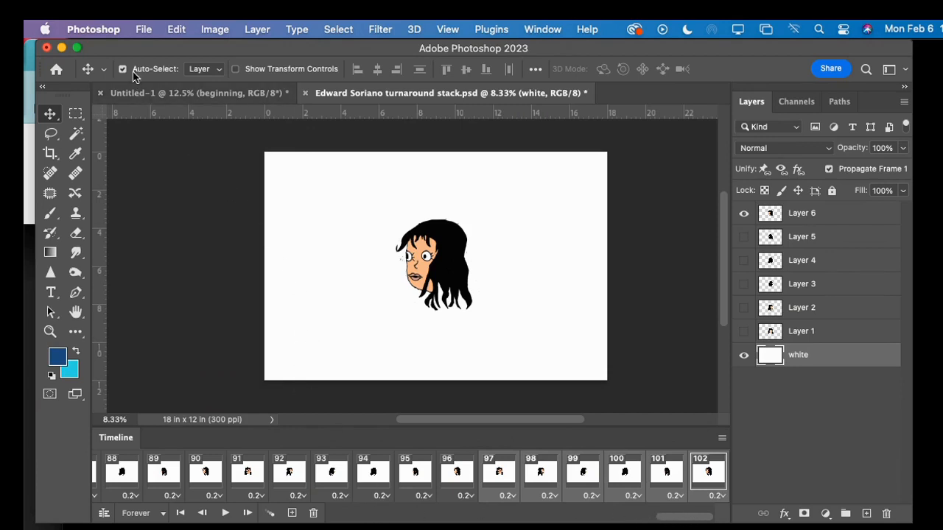
left_click(144, 31)
left_click(158, 181)
Try to render the white-background animation to the same H.264 video file with the existing settings
left_click(145, 31)
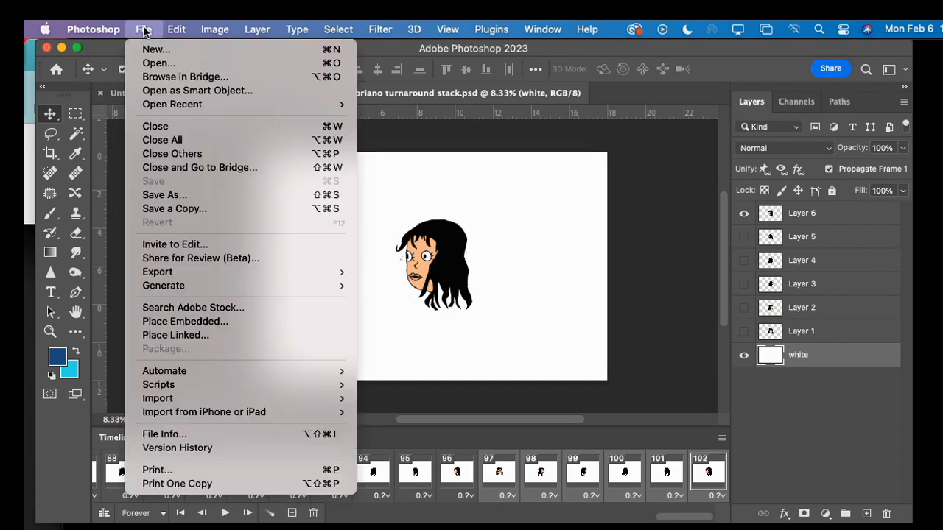
mouse_move(211, 273)
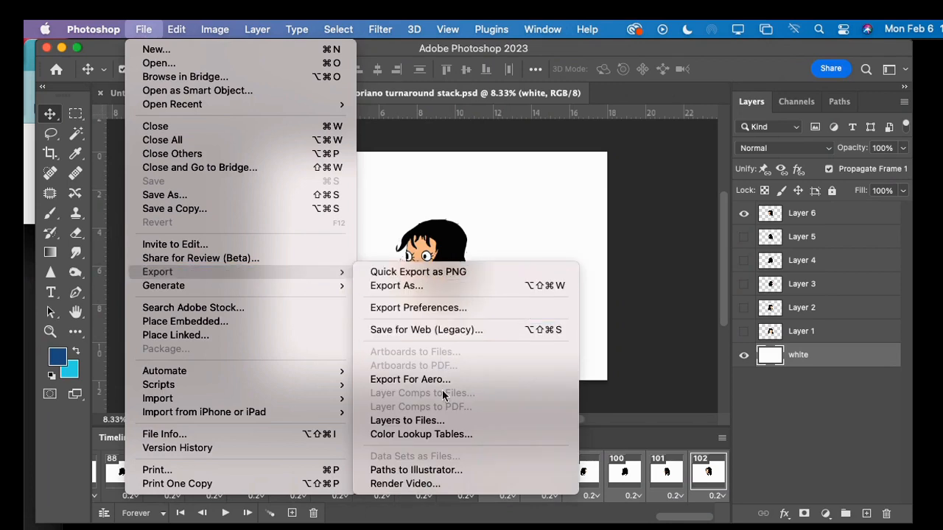
left_click(442, 484)
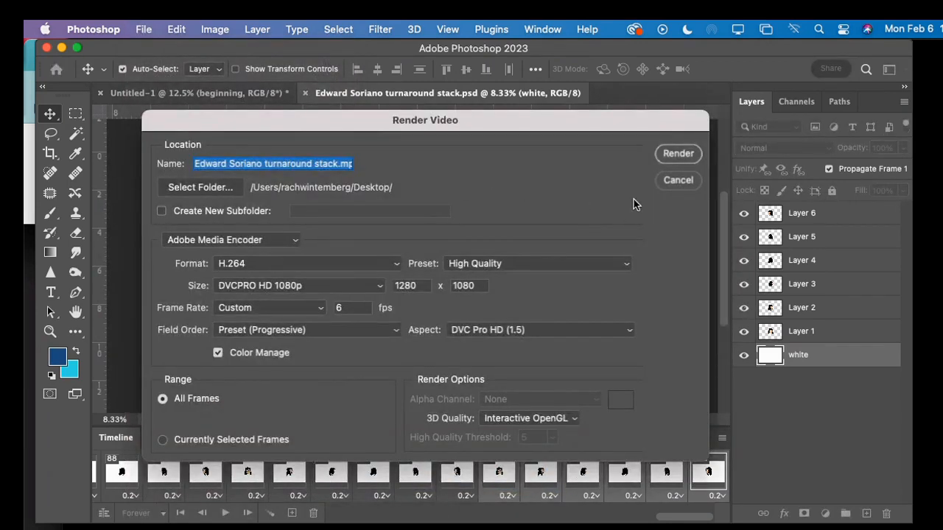
left_click(672, 157)
left_click(546, 278)
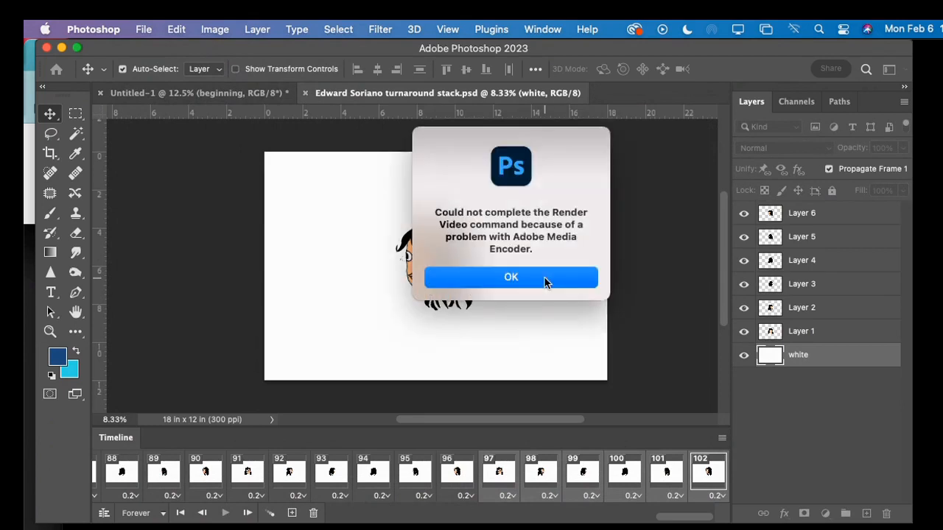
left_click(536, 284)
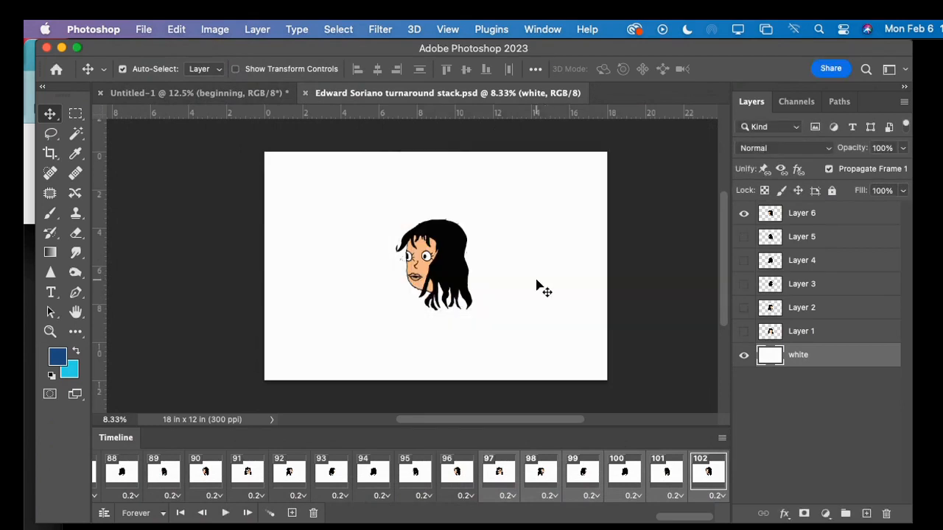
Render all frames of the white-background animation as an H.264 video into the Downloads folder, using the existing render settings
left_click(144, 30)
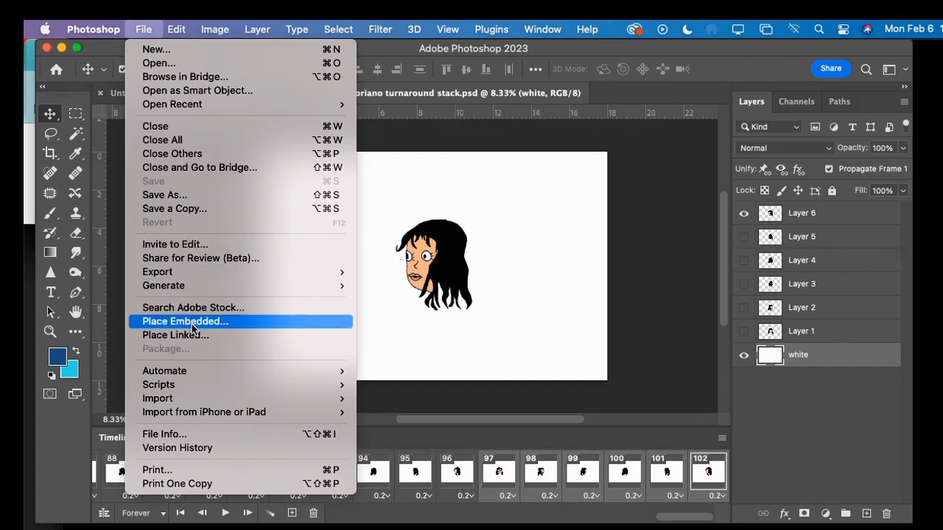
mouse_move(184, 276)
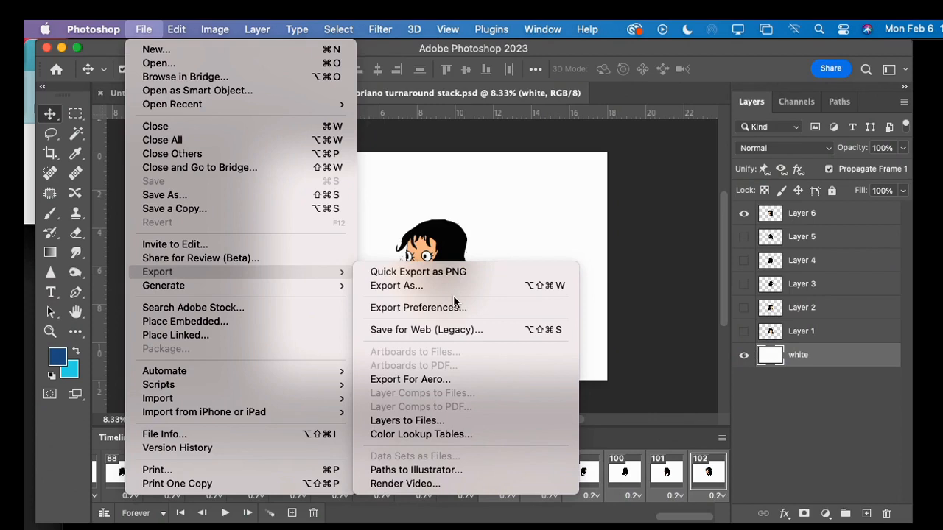
left_click(453, 486)
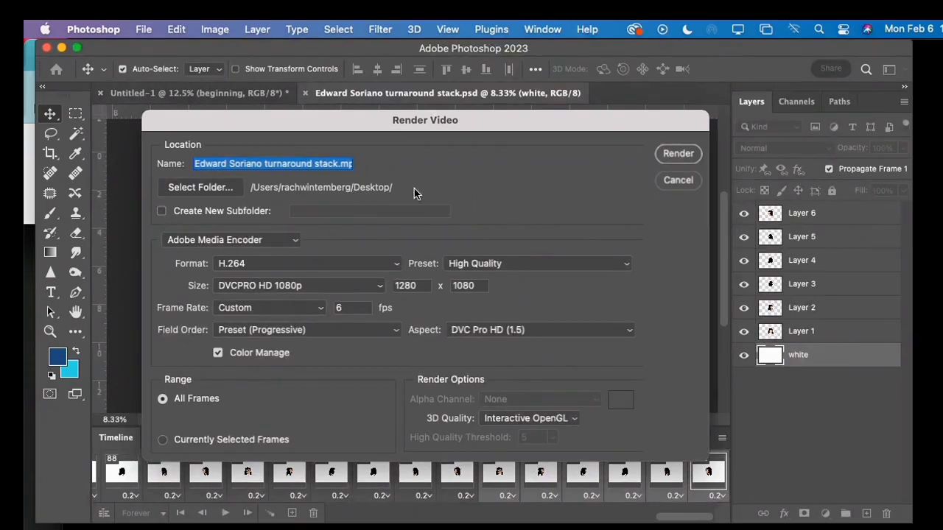
left_click(230, 191)
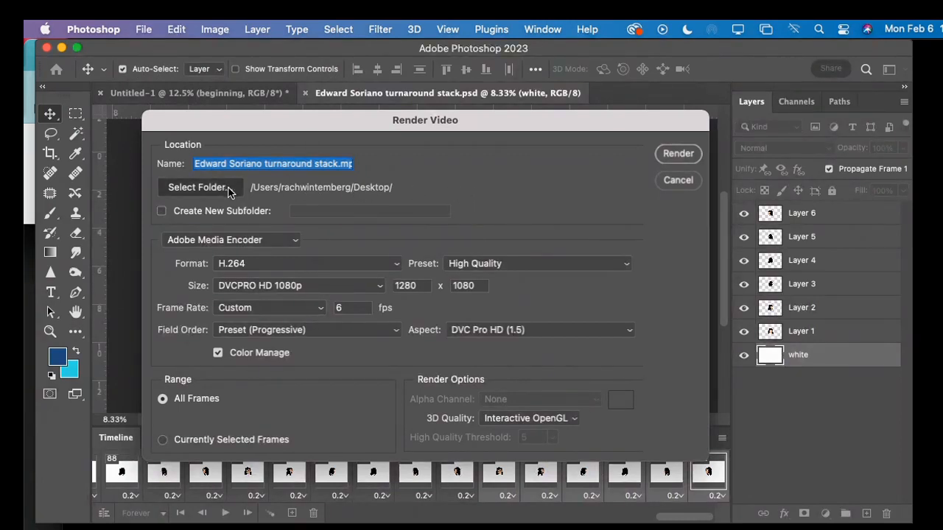
left_click(636, 108)
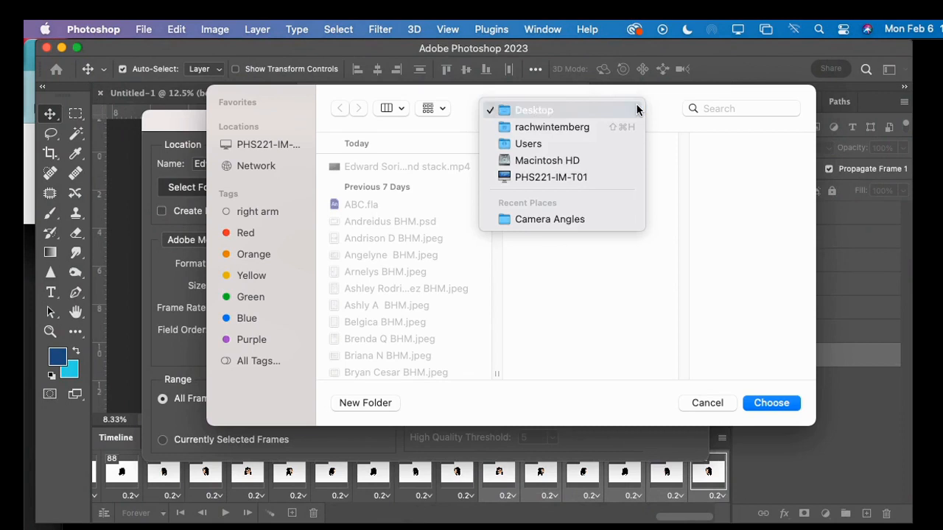
left_click(587, 128)
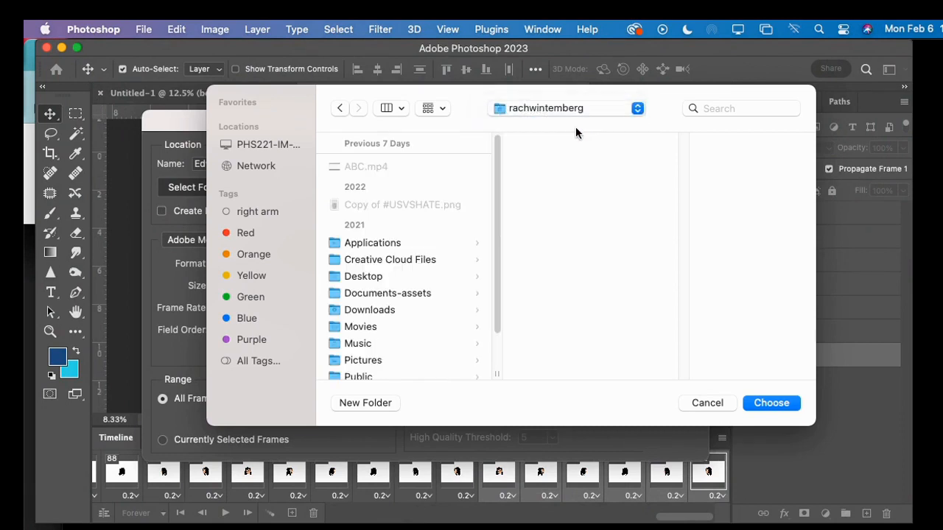
left_click(381, 310)
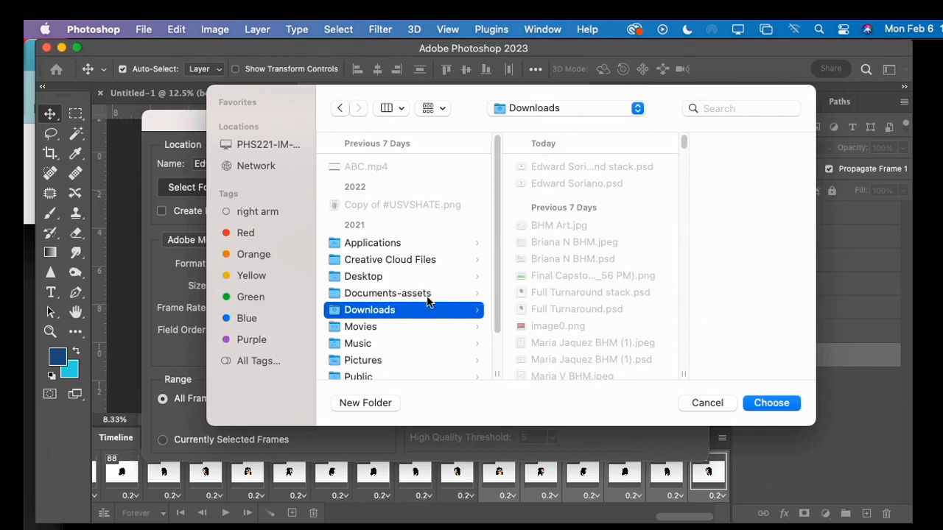
left_click(771, 403)
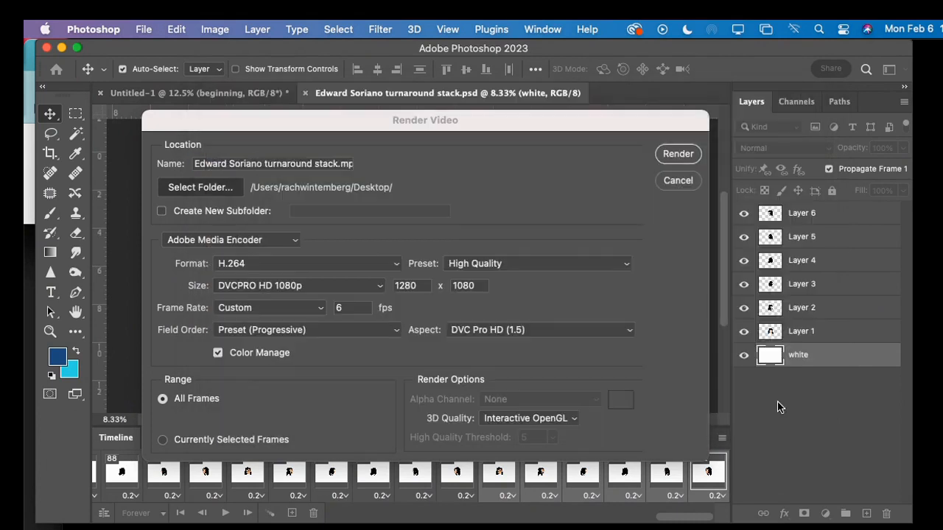
left_click(678, 156)
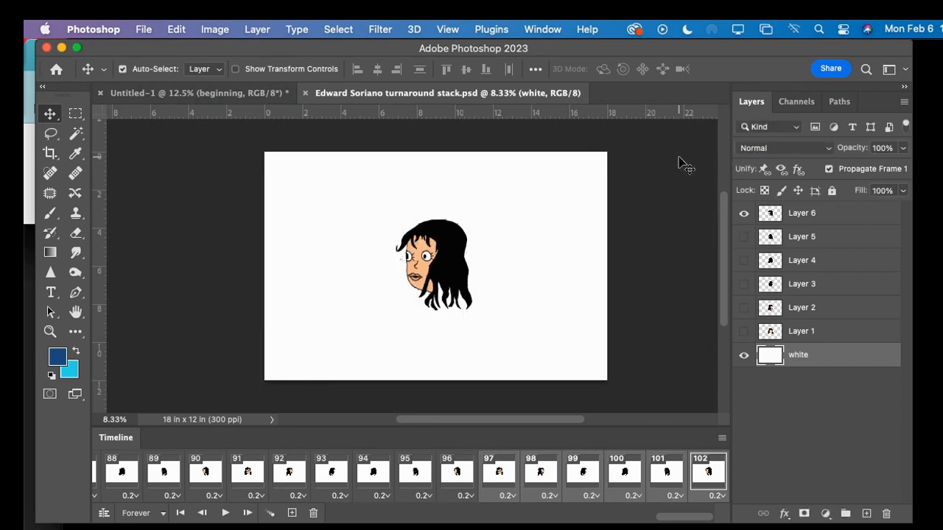
Switch to Finder, open the newly rendered turnaround MP4 from the Downloads folder in QuickTime Player, and play it
left_click(294, 529)
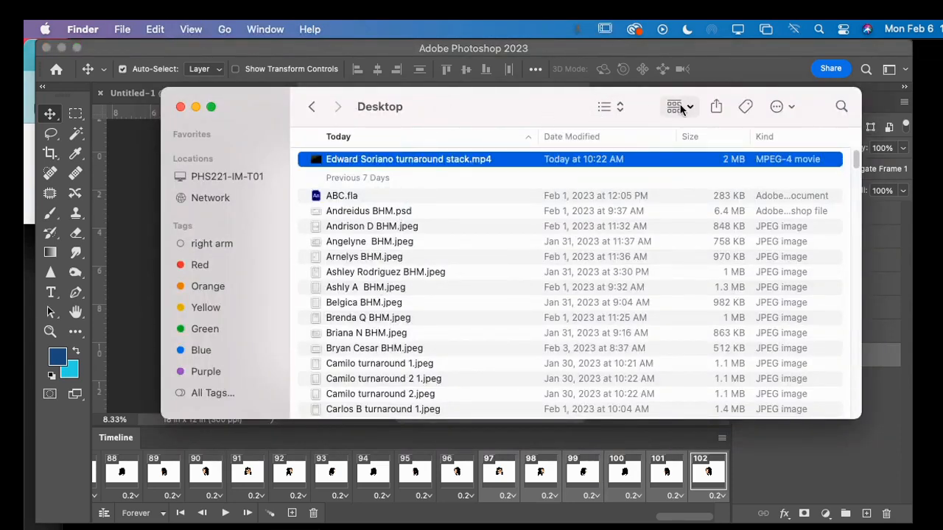
left_click(312, 107)
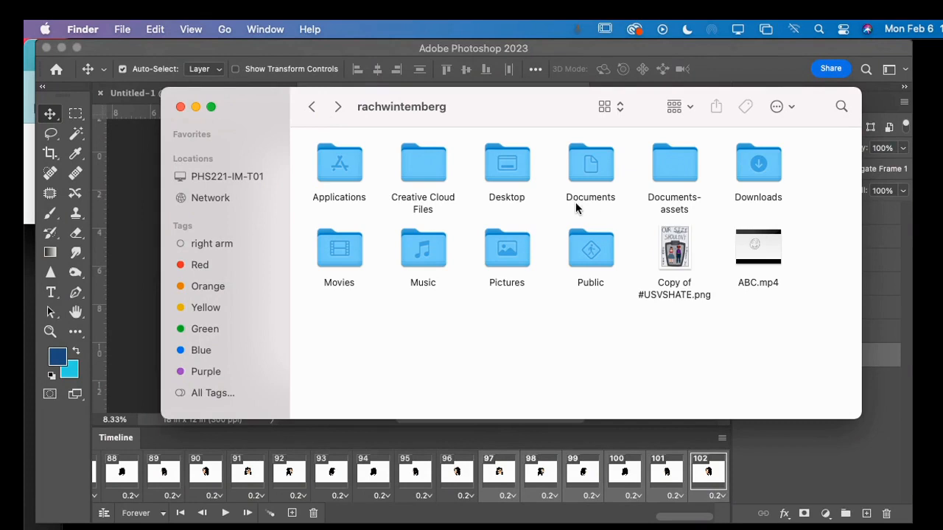
double_click(753, 168)
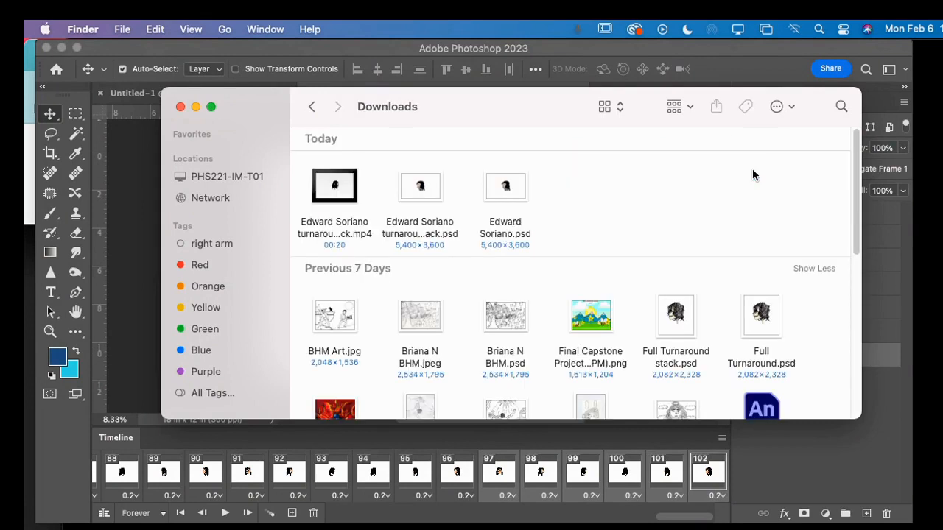
left_click(333, 193)
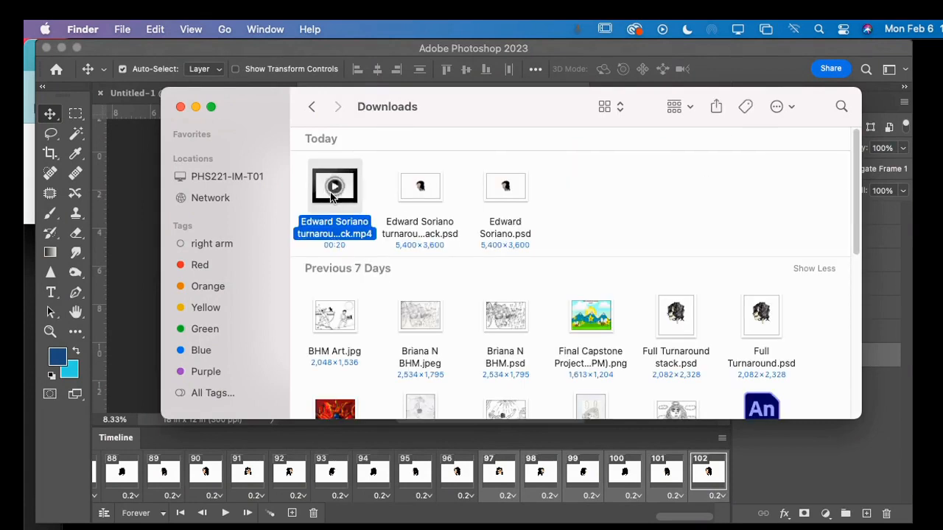
double_click(328, 196)
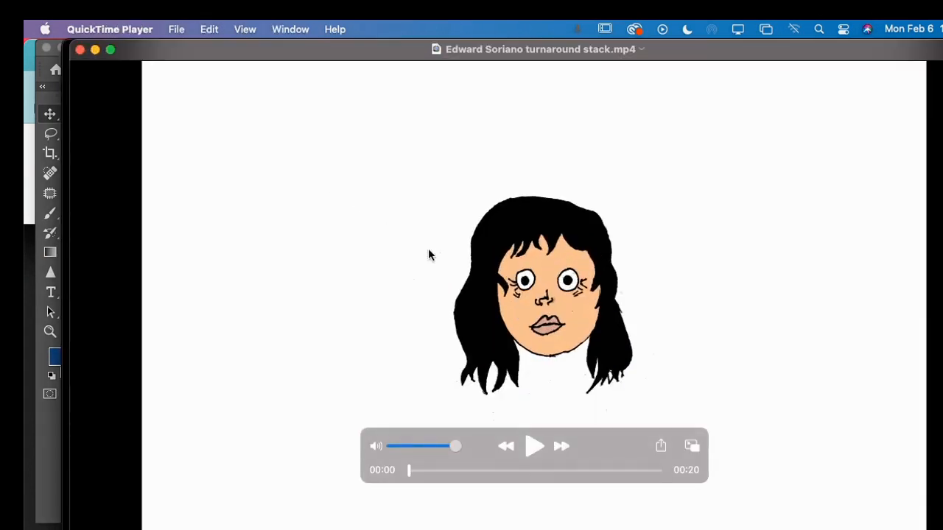
left_click(533, 448)
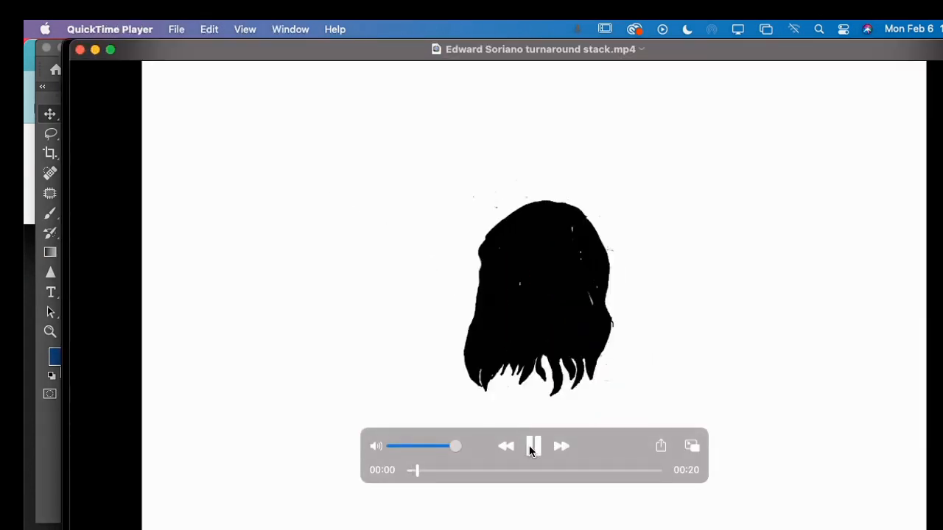